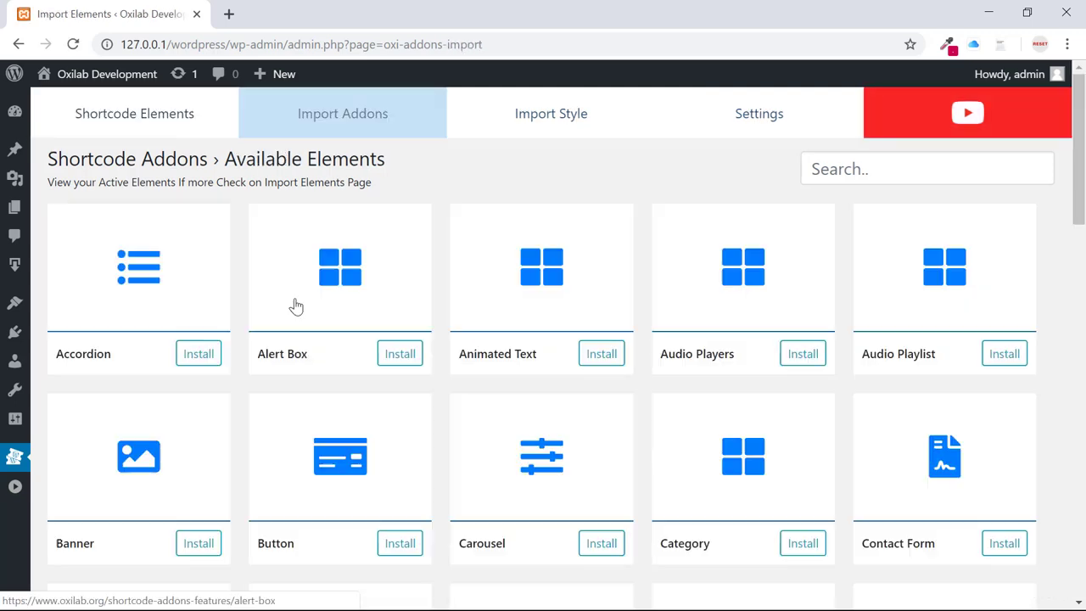
# Scroll down through the Available Elements grid, from Accordion and Alert Box onward, and back to the top
pyautogui.scroll(-2, 294, 305)
pyautogui.scroll(-11, 295, 306)
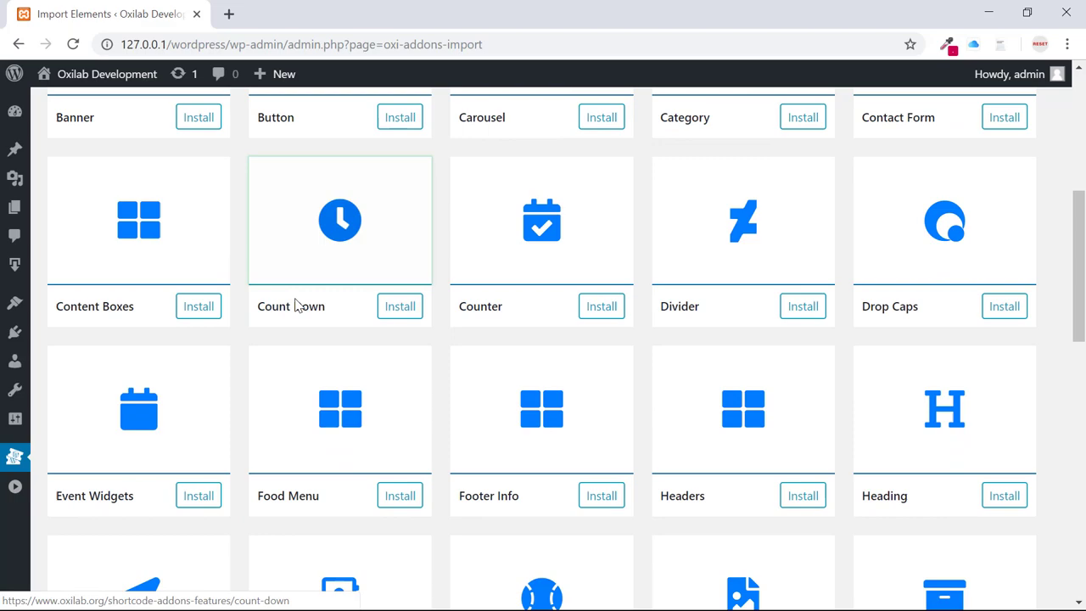
pyautogui.scroll(-3, 296, 305)
pyautogui.scroll(16, 295, 305)
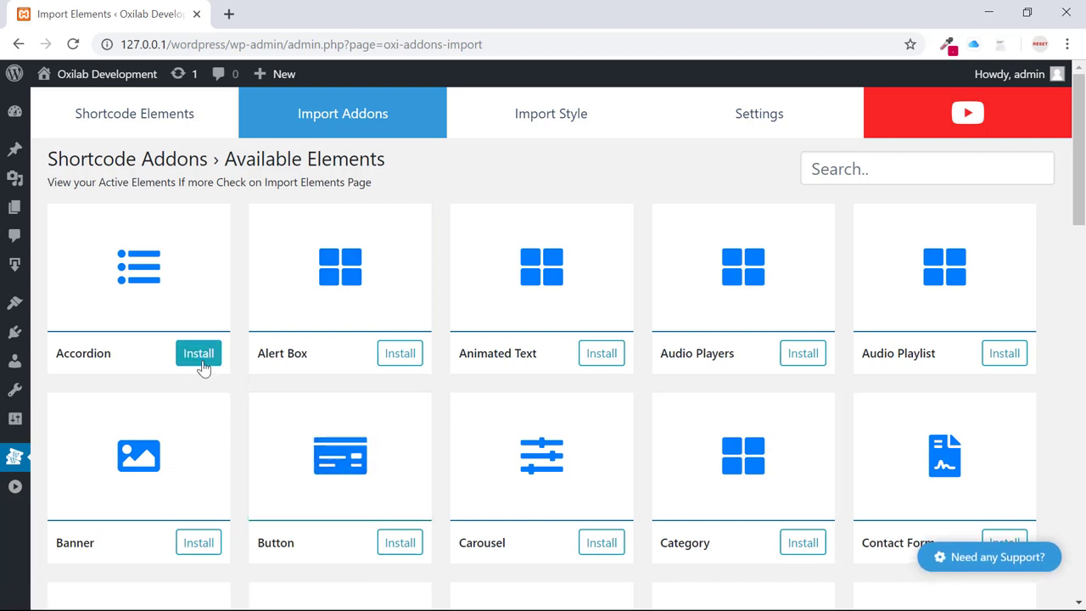
# Install the Accordion, Button and Banner elements, then view them in the Shortcode Elements list
pyautogui.click(203, 364)
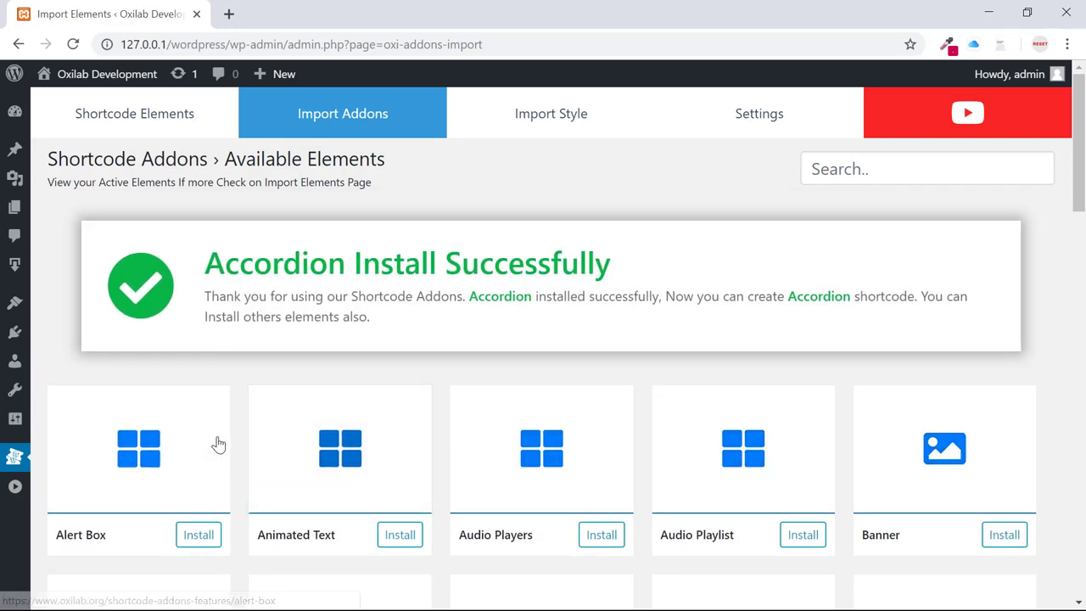
pyautogui.scroll(-2, 218, 443)
pyautogui.click(195, 555)
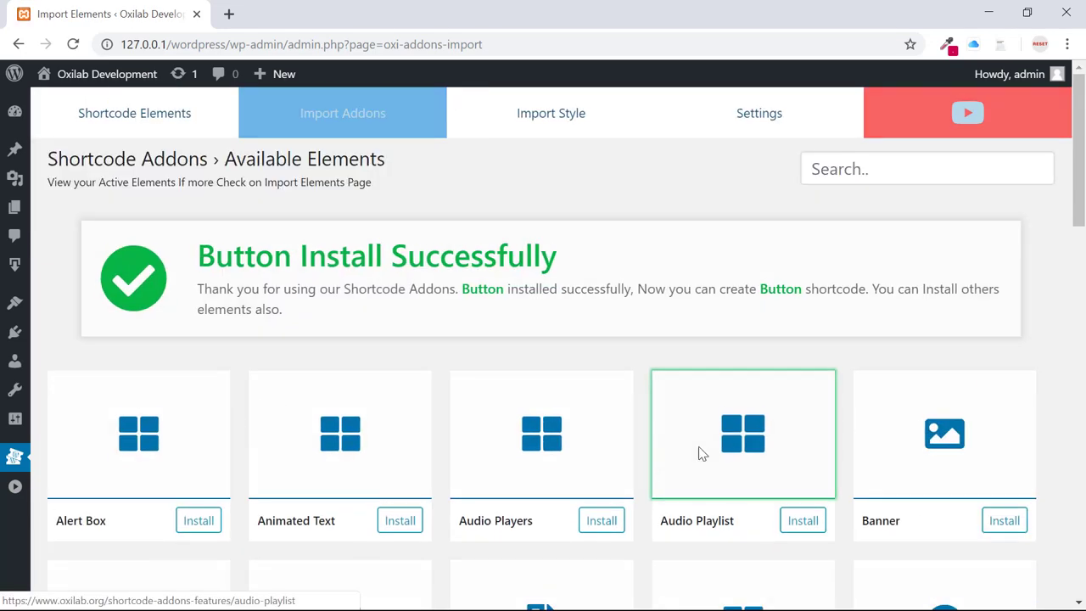
pyautogui.scroll(-3, 1014, 448)
pyautogui.scroll(1, 1005, 441)
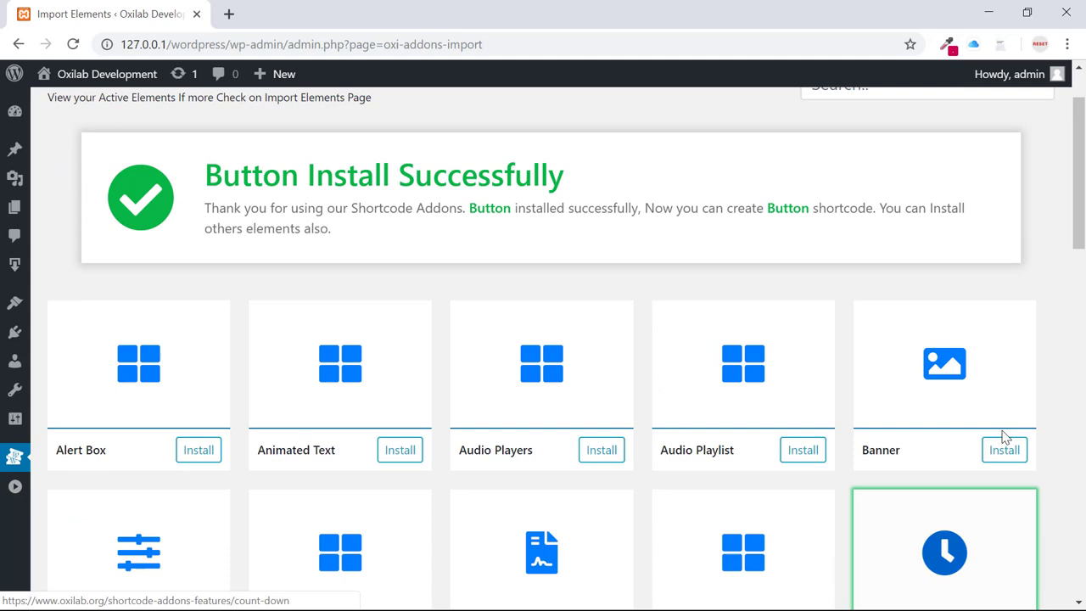
pyautogui.click(1004, 448)
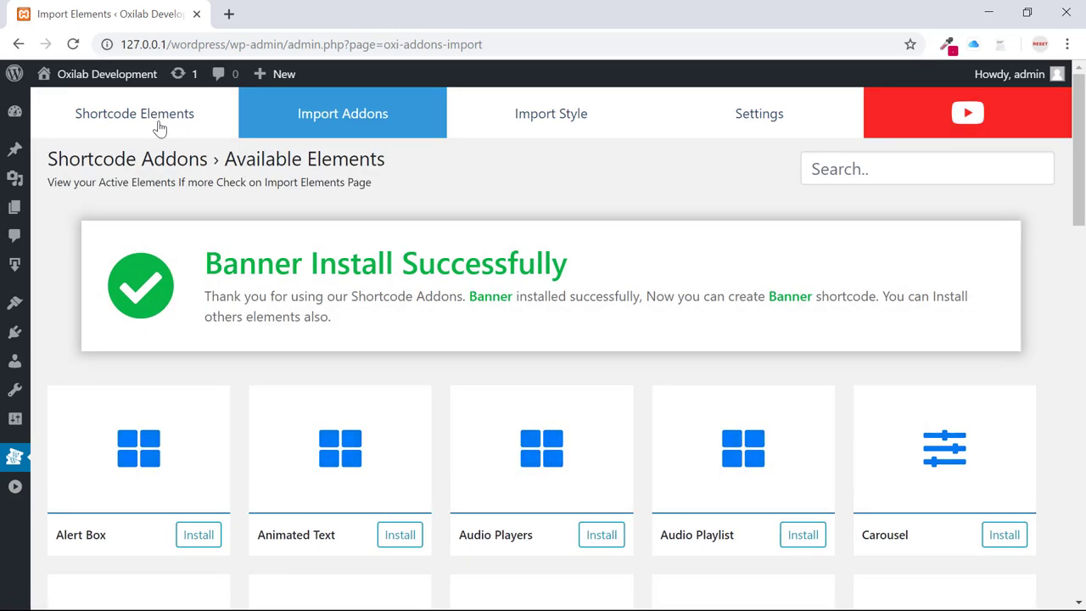
pyautogui.click(157, 128)
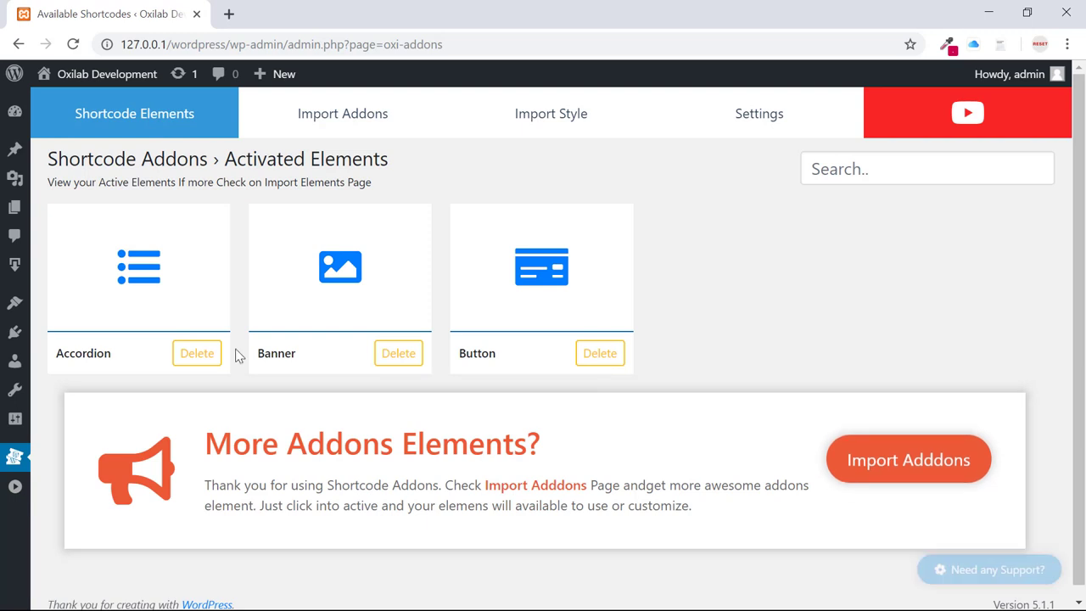
# Delete the Accordion element, reinstall it from Import Addons, and return to Shortcode Elements
pyautogui.click(197, 353)
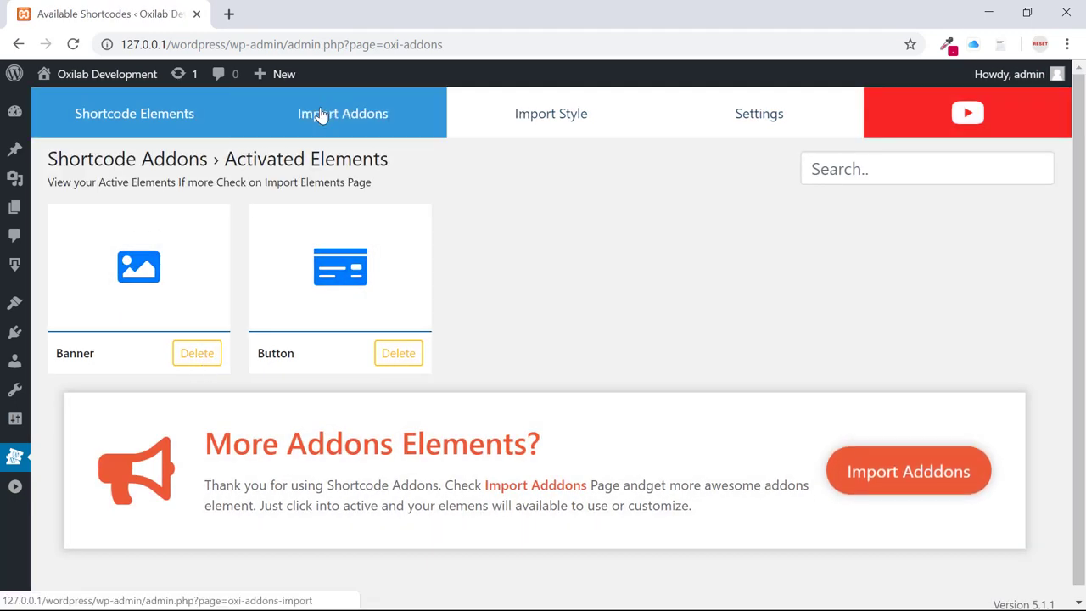
pyautogui.click(321, 116)
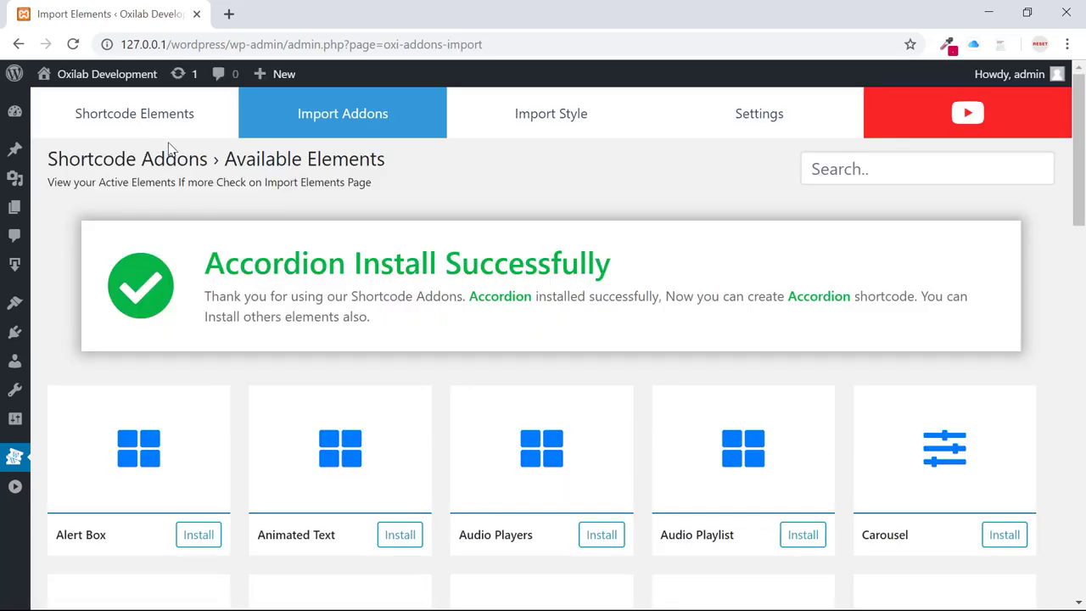
pyautogui.click(159, 134)
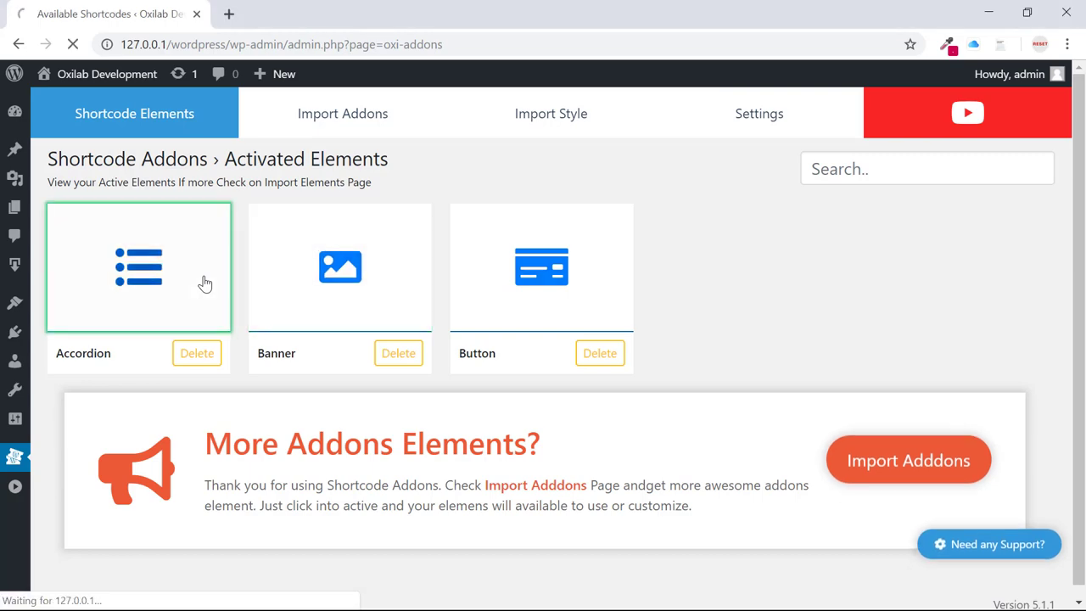
# Reload the Accordion page and review the Demo File shortcode (ID 97) and the Style 1 Light and Style 2 layouts
pyautogui.scroll(-2, 407, 288)
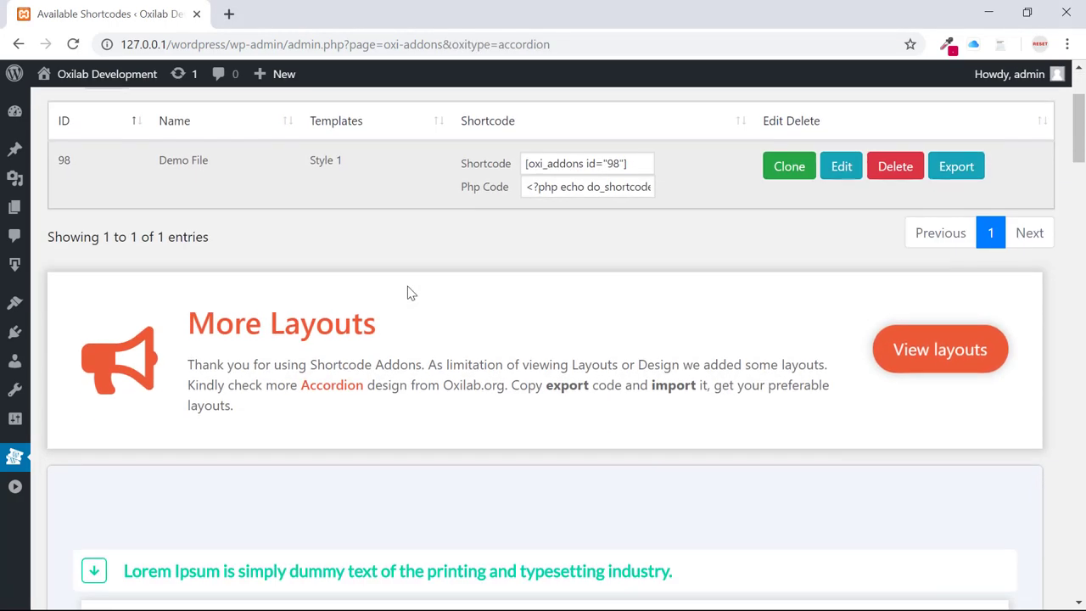
pyautogui.scroll(-2, 407, 286)
pyautogui.scroll(3, 408, 286)
pyautogui.press('F5')
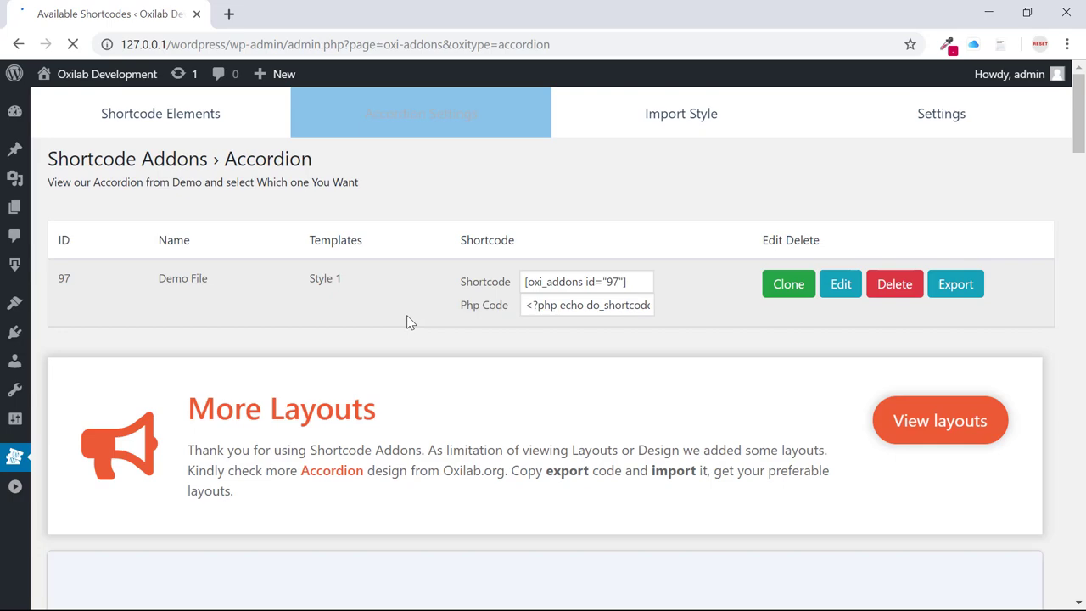
pyautogui.scroll(-3, 407, 319)
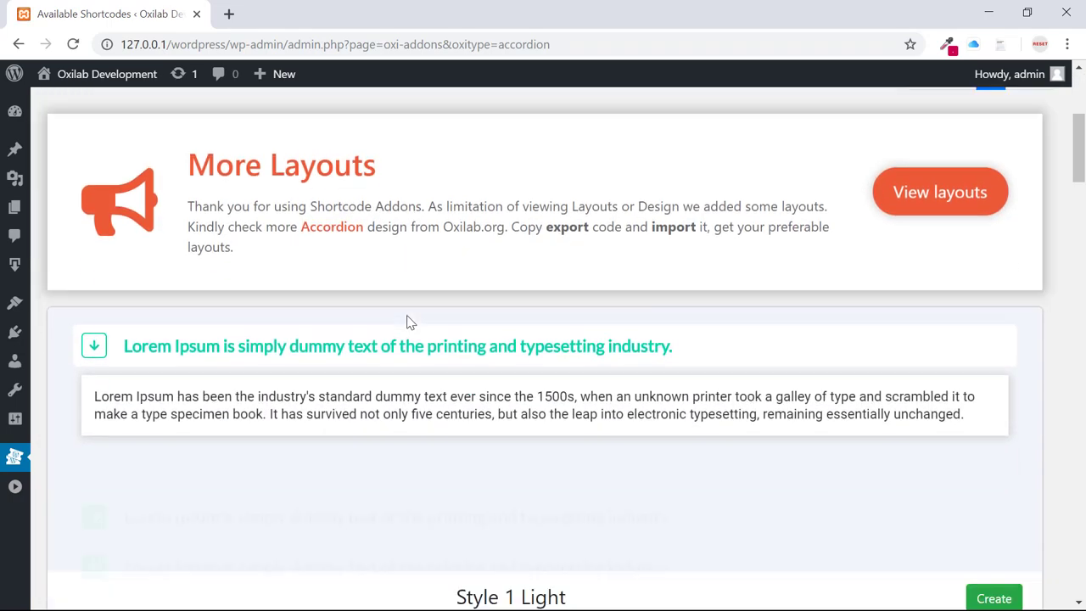
pyautogui.scroll(-7, 406, 320)
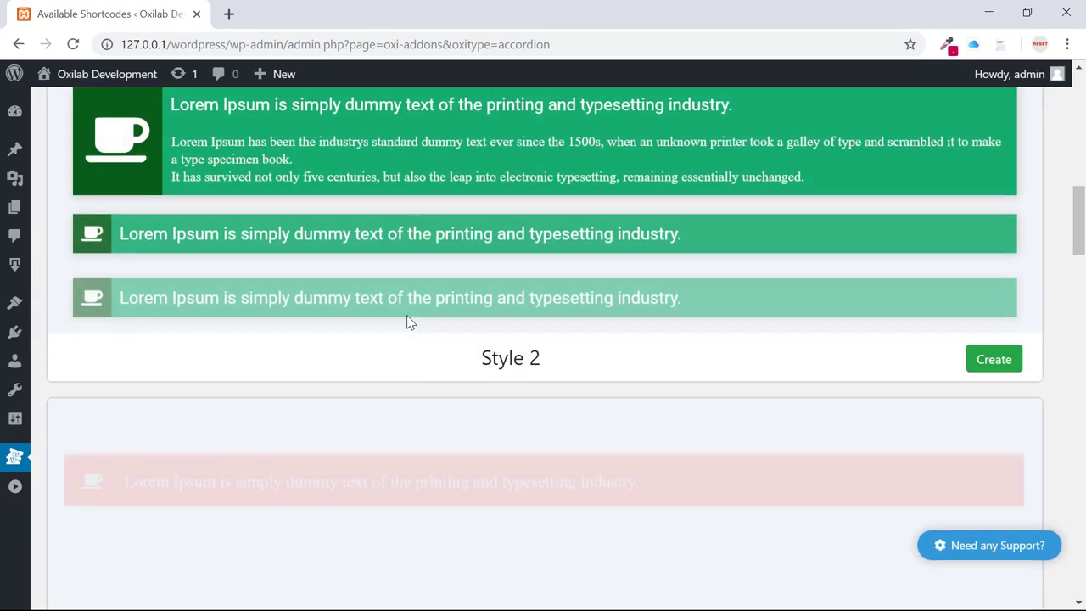
pyautogui.scroll(-5, 406, 318)
pyautogui.scroll(15, 408, 320)
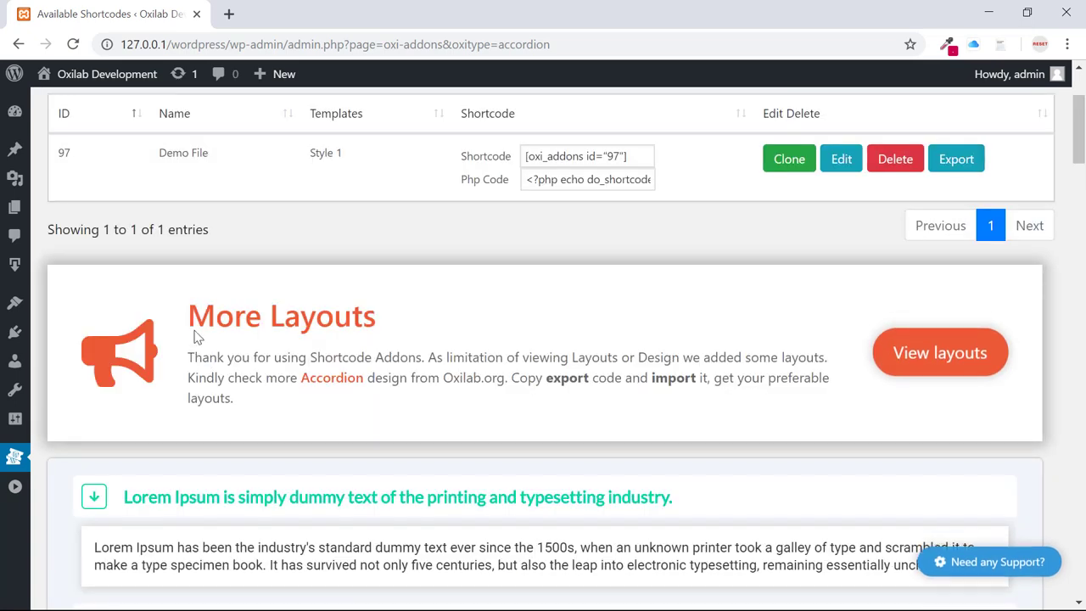
pyautogui.moveTo(196, 337); pyautogui.dragTo(258, 413)
pyautogui.click(638, 420)
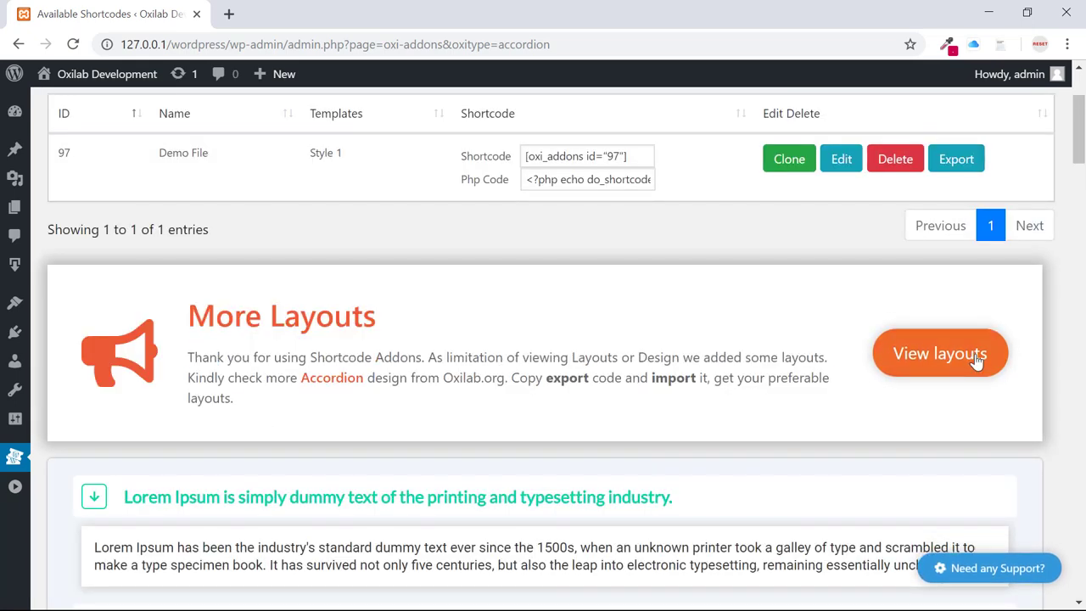
# Browse the Oxilab Accordion layout demos and open Style 01's layouts
pyautogui.click(976, 360)
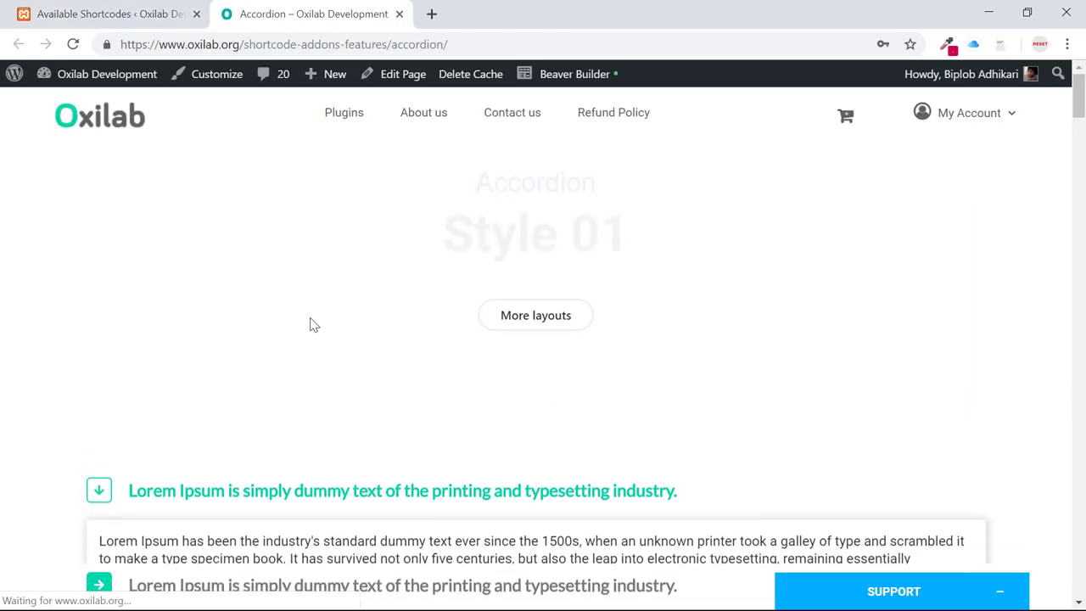
pyautogui.scroll(-3, 310, 324)
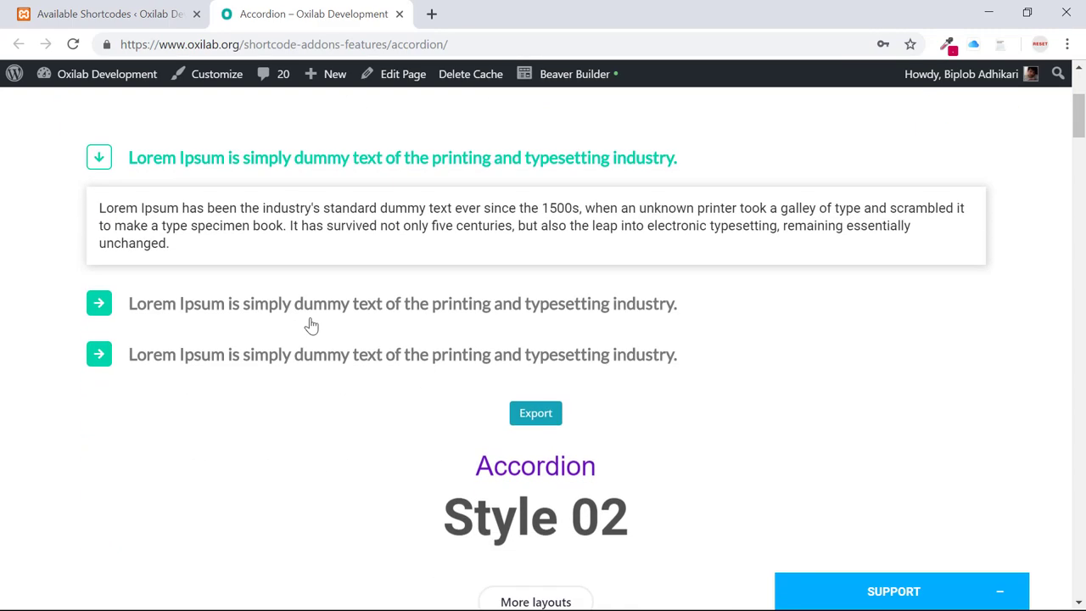
pyautogui.scroll(-8, 310, 324)
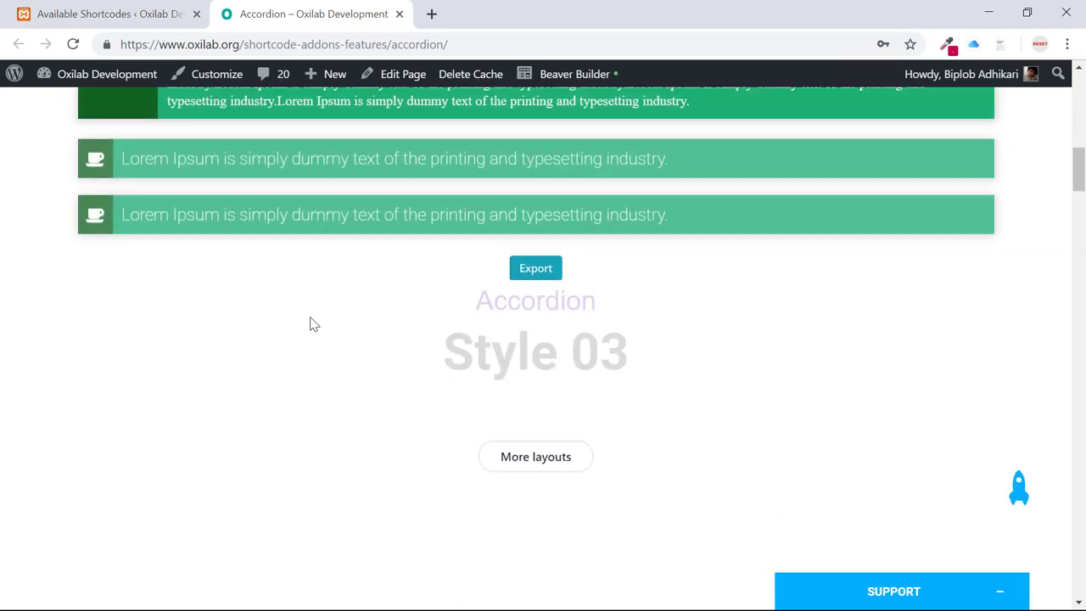
pyautogui.scroll(15, 407, 323)
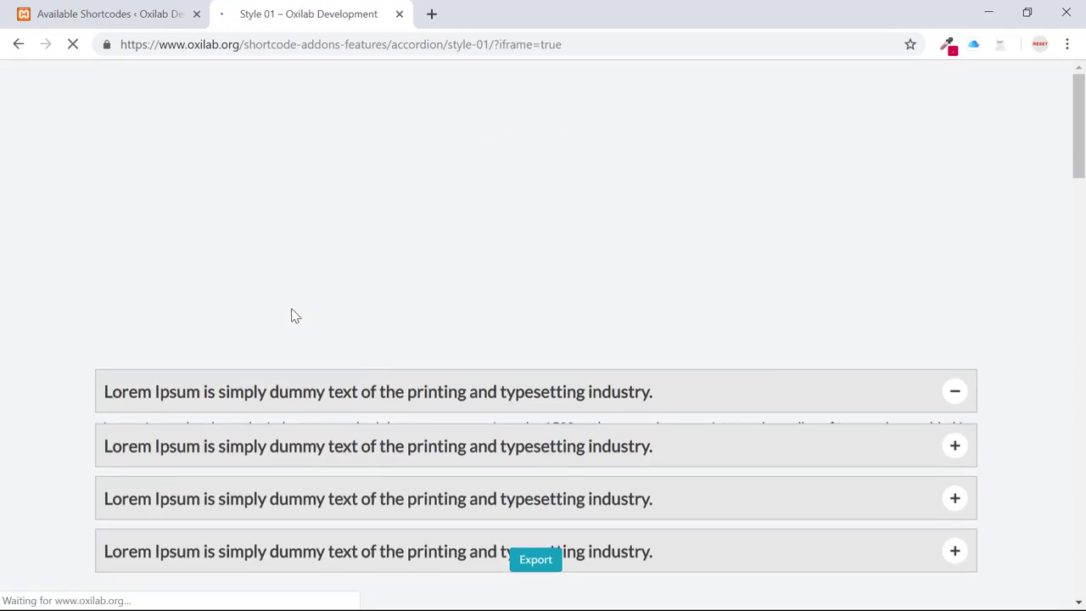
pyautogui.scroll(-7, 191, 274)
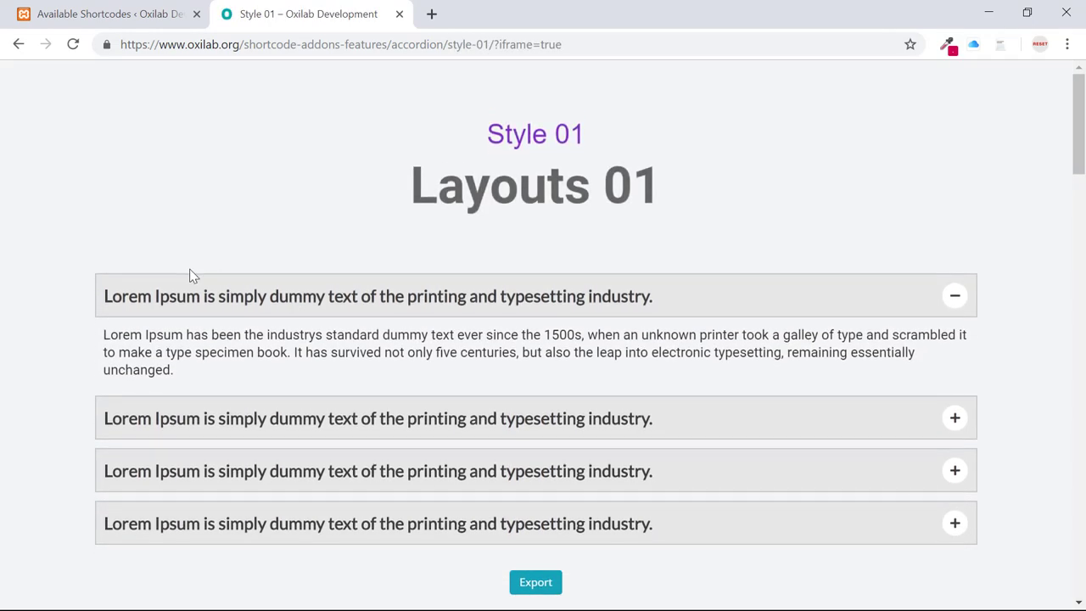
# Create an accordion named 'demo file' (ID 98) from the Style 1 Light layout
pyautogui.hotkey('ctrl', 'w')
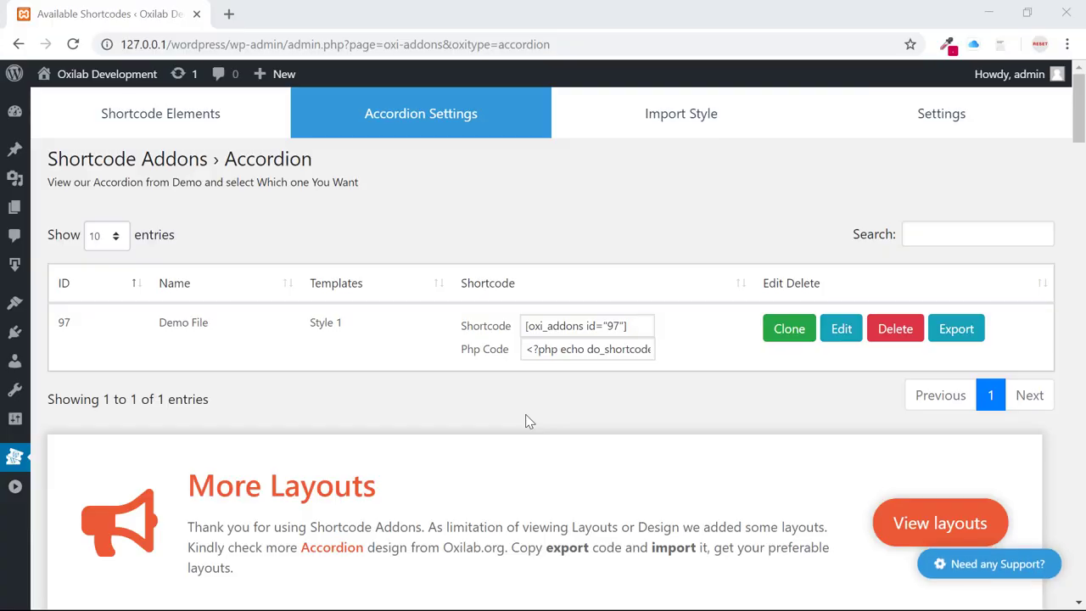
pyautogui.scroll(-6, 526, 414)
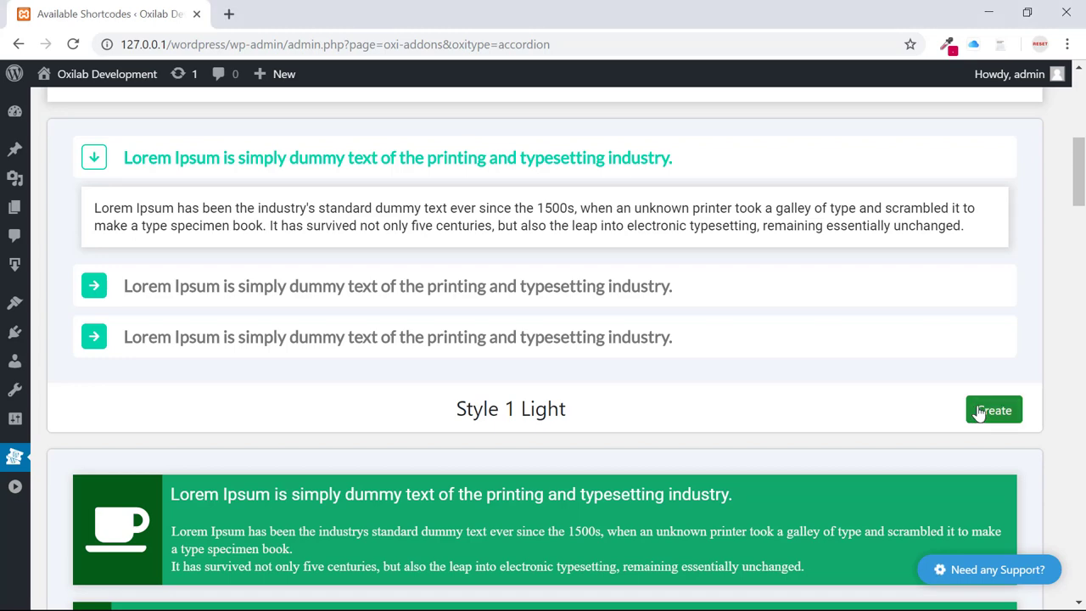
pyautogui.click(982, 410)
pyautogui.click(599, 161)
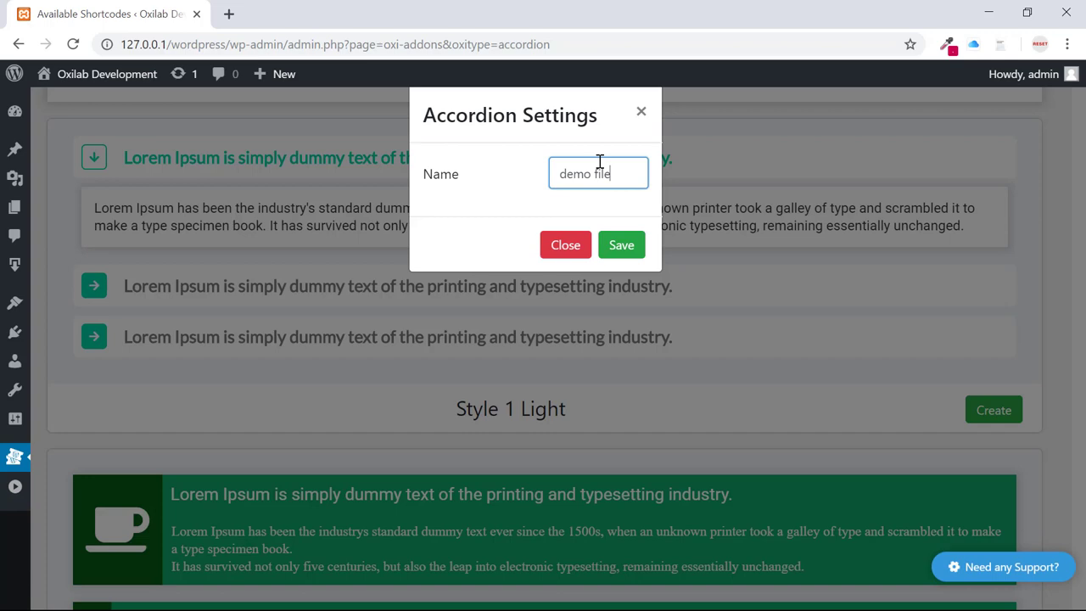
pyautogui.click(621, 246)
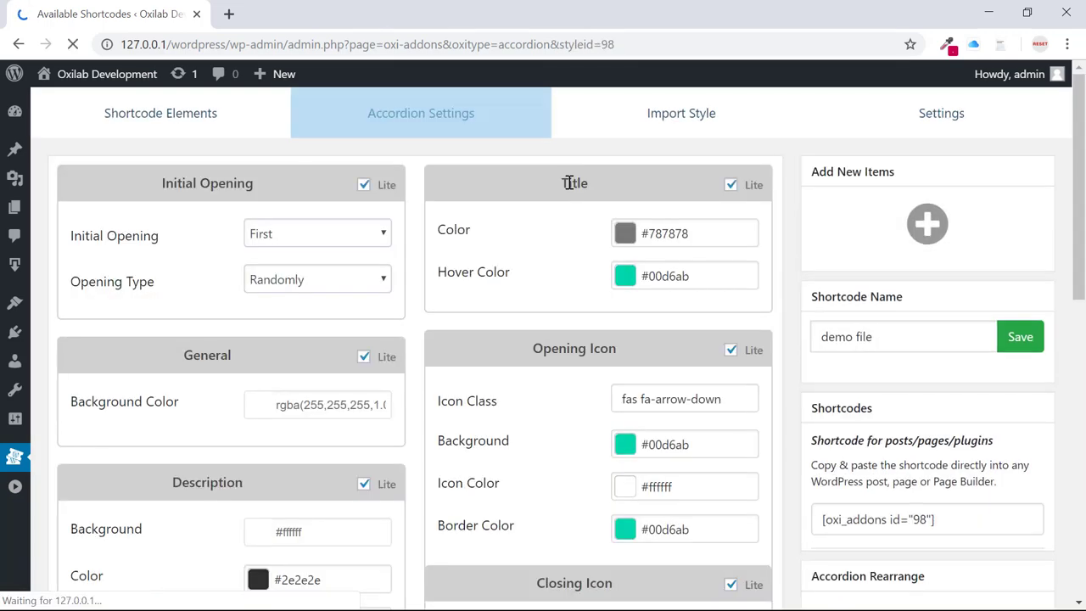
pyautogui.scroll(-1, 535, 287)
pyautogui.scroll(-10, 534, 287)
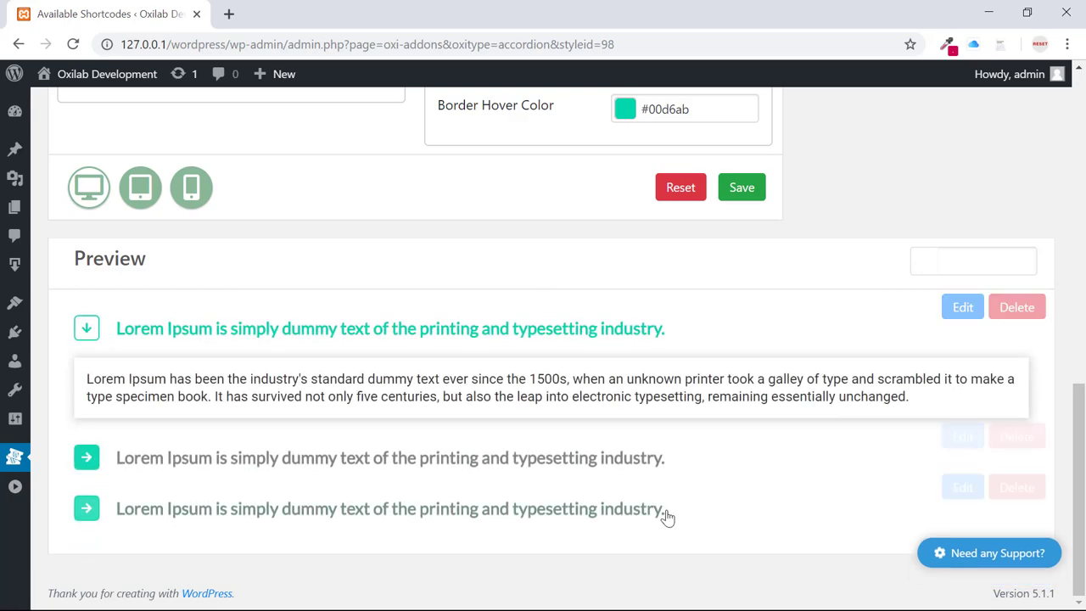
pyautogui.scroll(5, 351, 455)
# Copy the Layouts 01 export style data on the Oxilab Style 01 page and dismiss the confirmation
pyautogui.scroll(1, 354, 457)
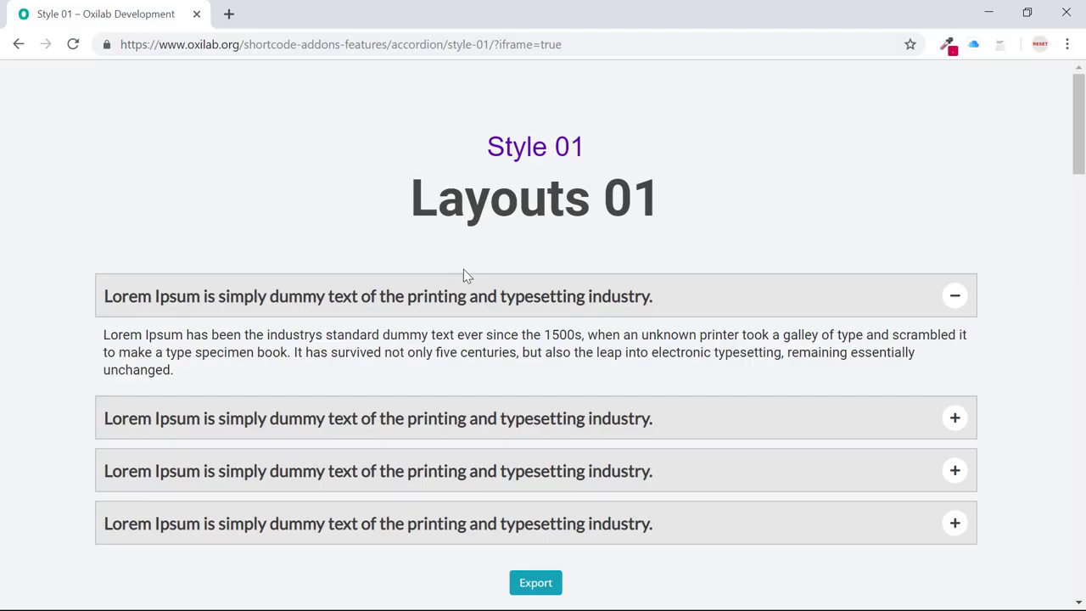
pyautogui.scroll(-7, 364, 202)
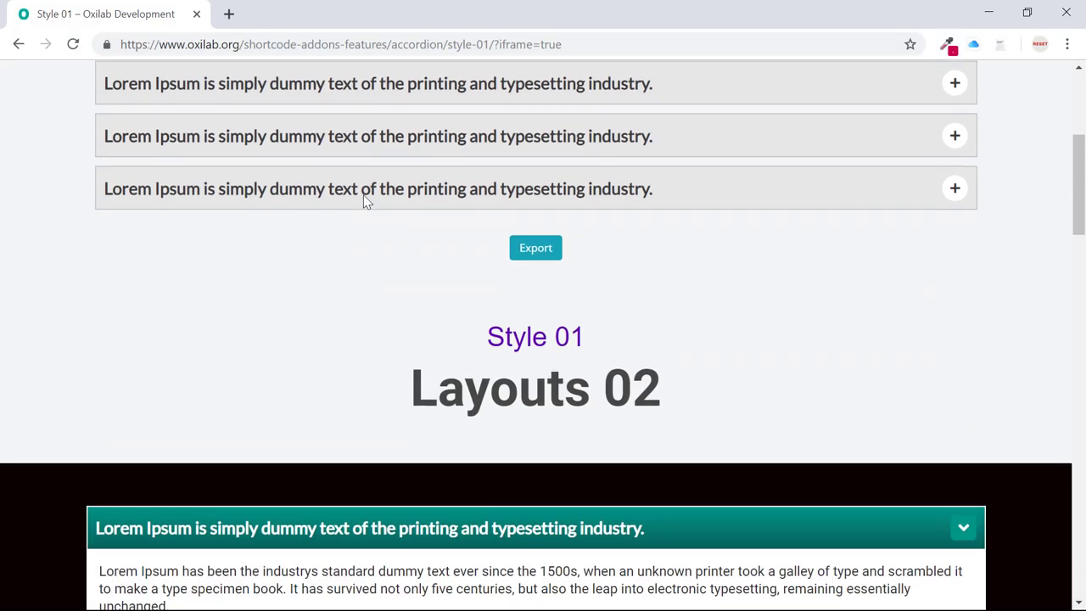
pyautogui.scroll(4, 363, 202)
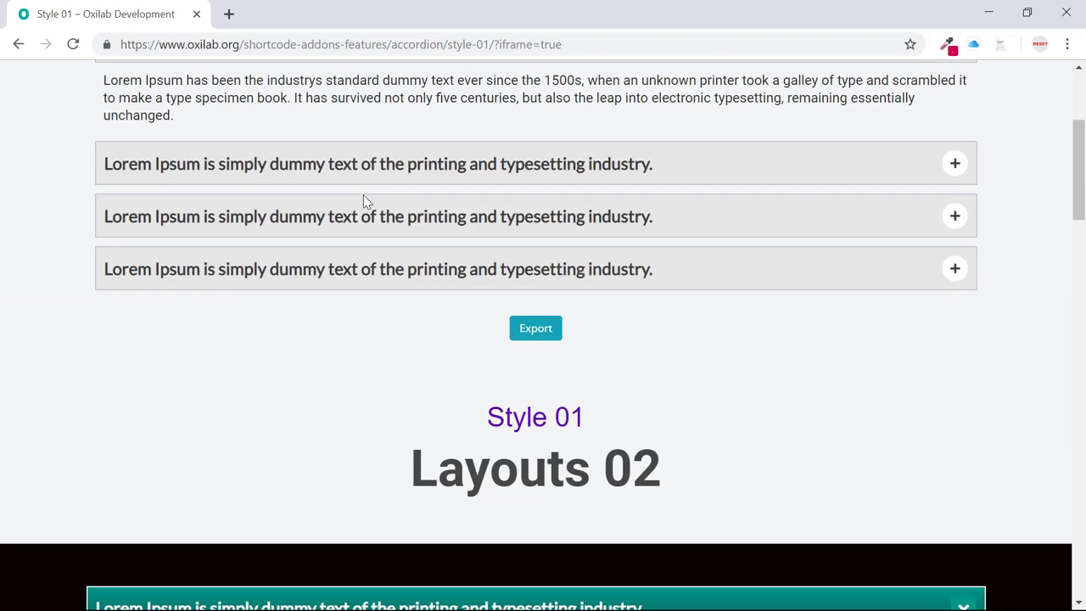
pyautogui.scroll(3, 364, 201)
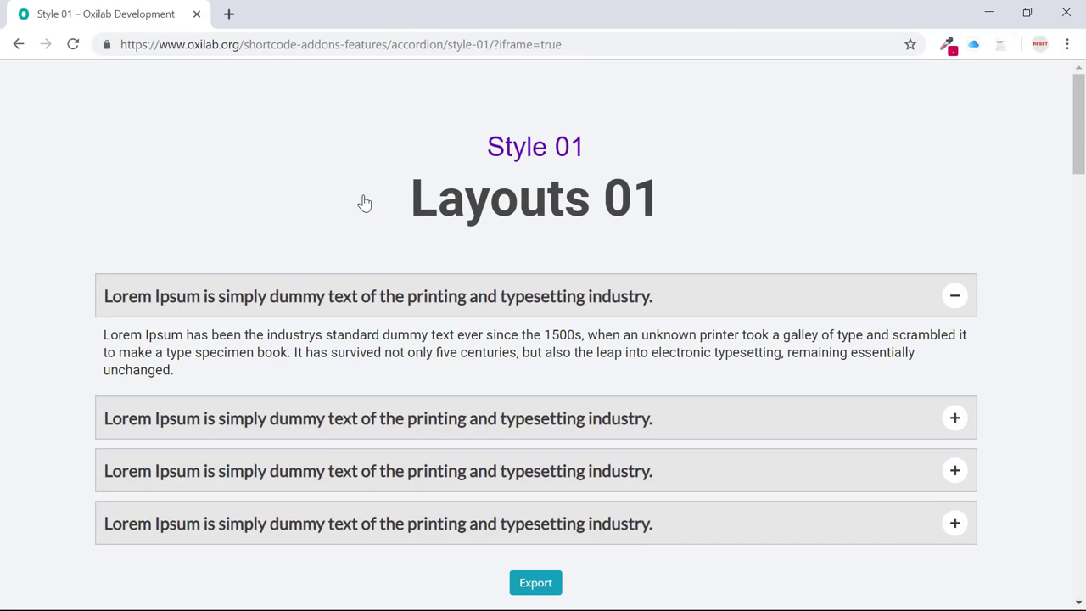
pyautogui.click(543, 582)
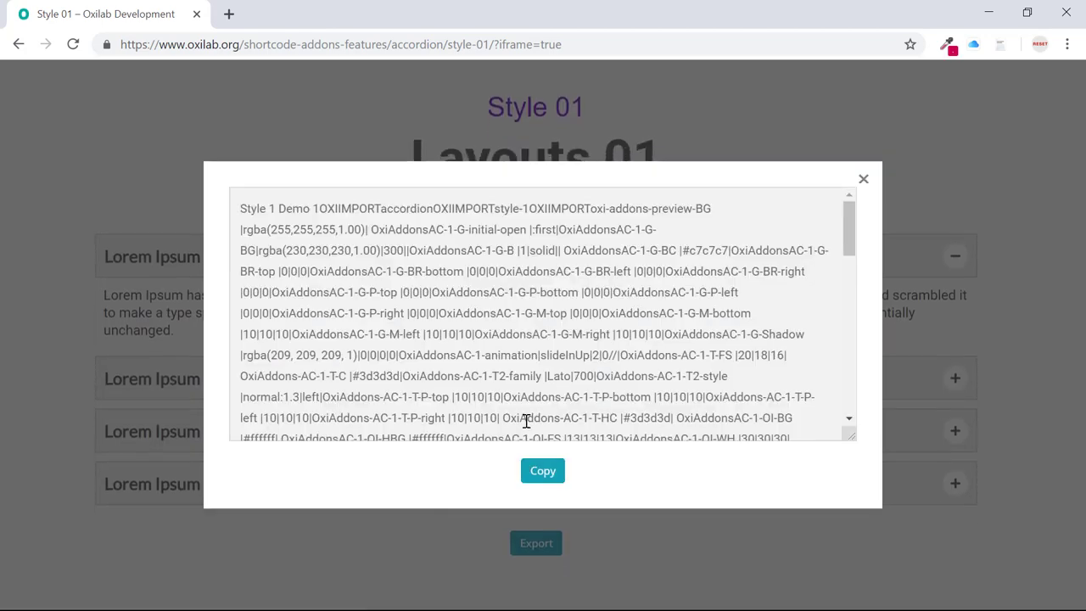
pyautogui.click(541, 473)
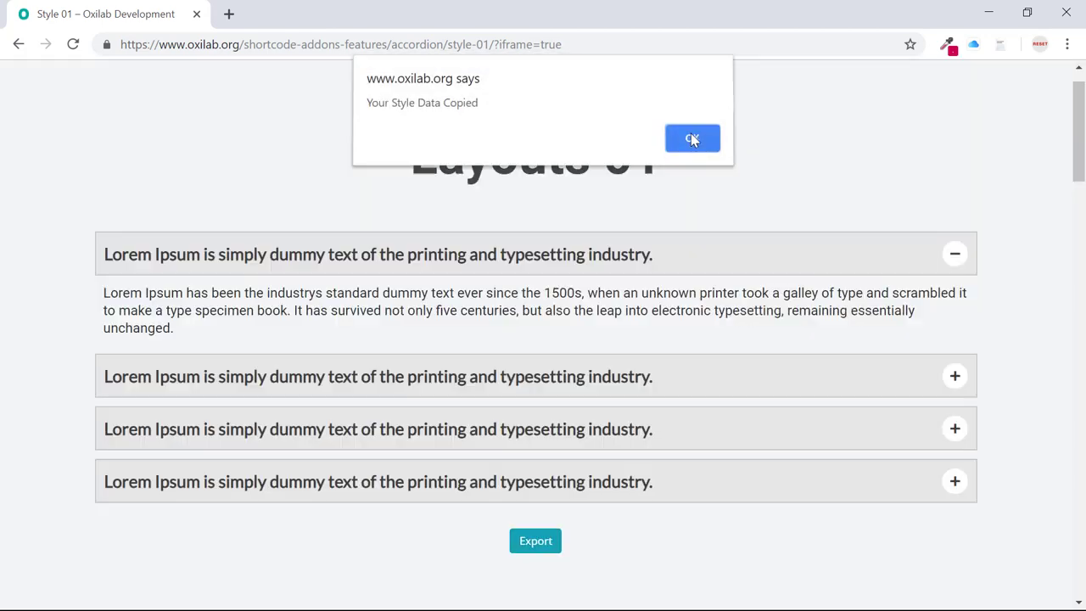
pyautogui.click(691, 135)
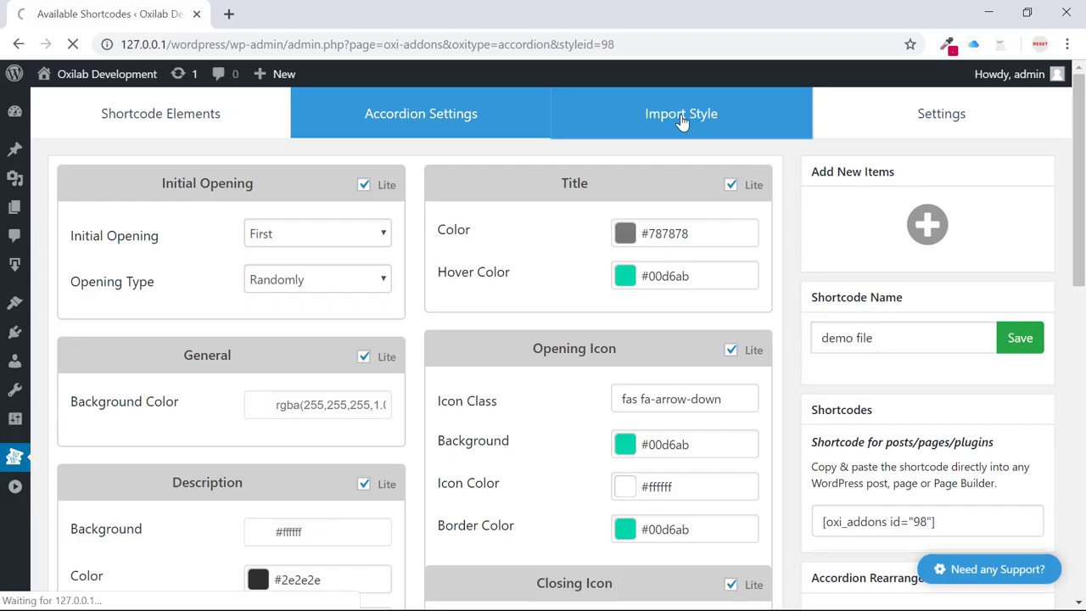
# Paste the copied Layouts 01 data into Import Style and save it as accordion shortcode 99
pyautogui.click(428, 349)
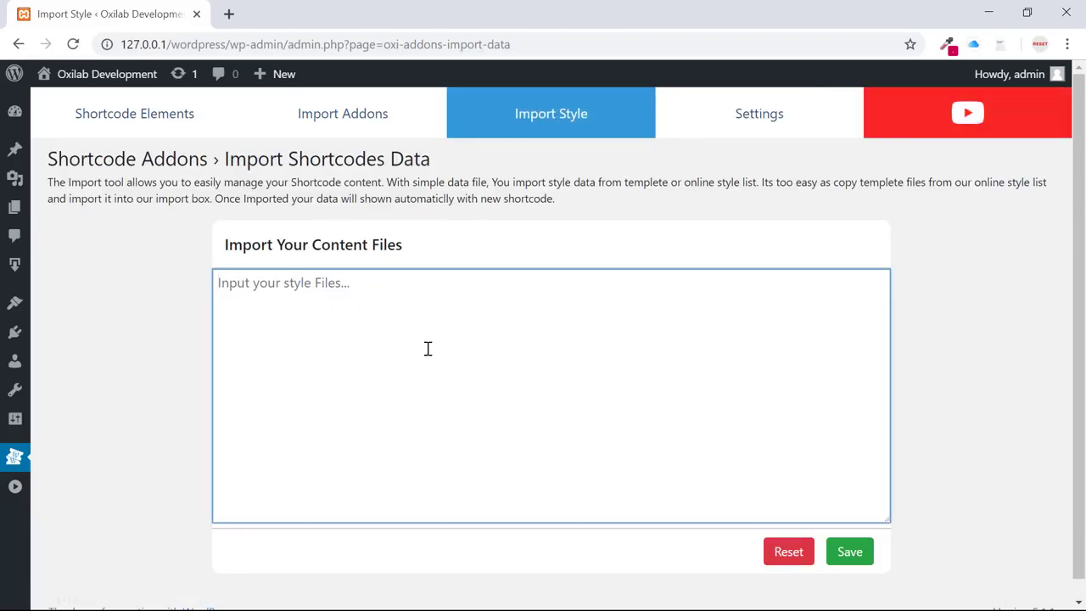
pyautogui.hotkey('ctrl', 'v')
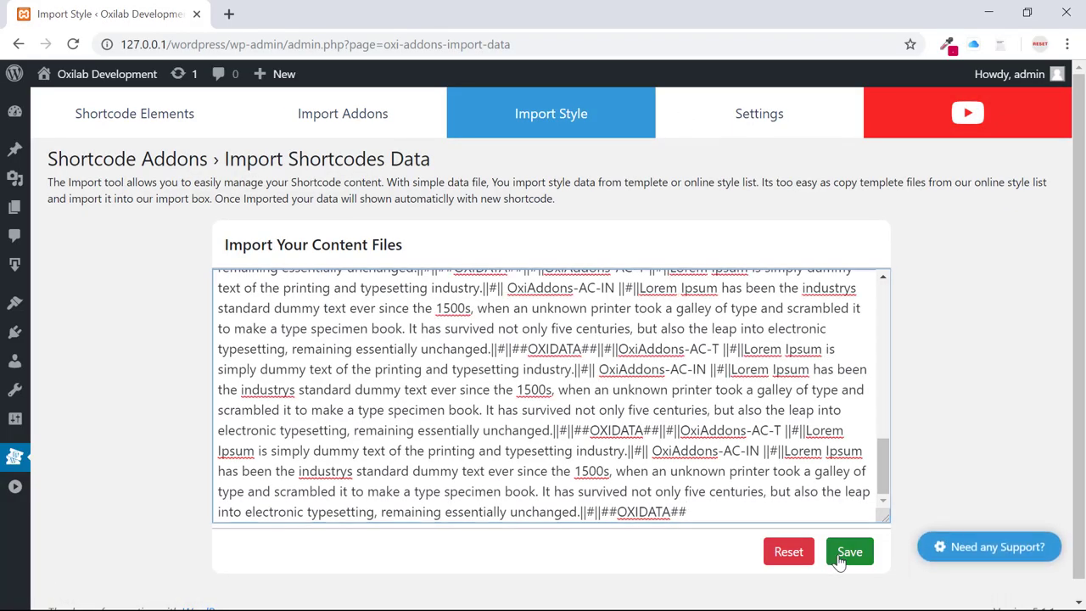
pyautogui.click(849, 552)
pyautogui.scroll(-5, 810, 330)
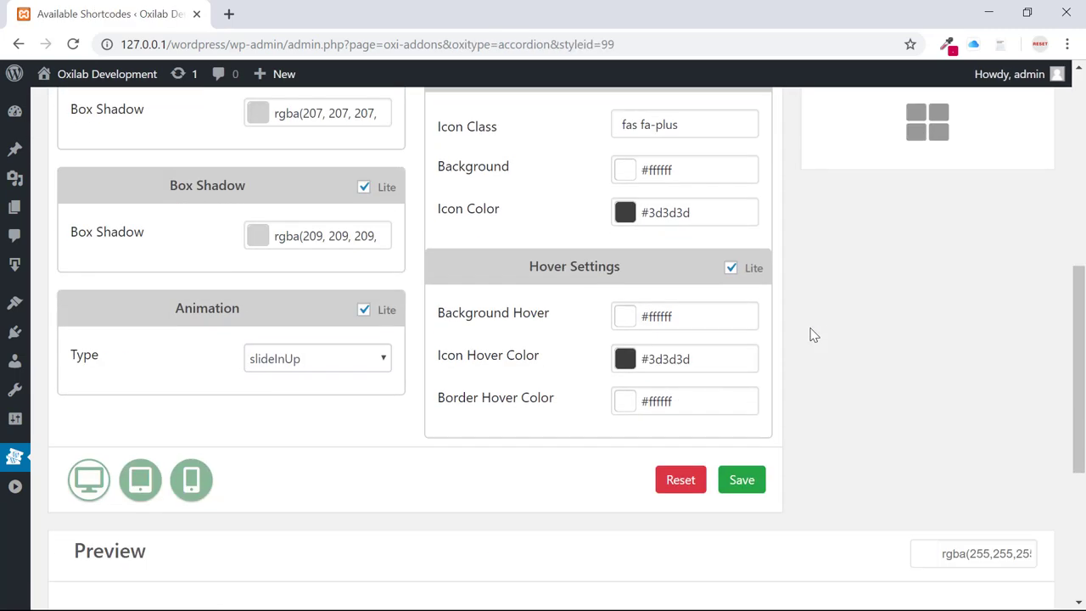
pyautogui.scroll(-4, 810, 335)
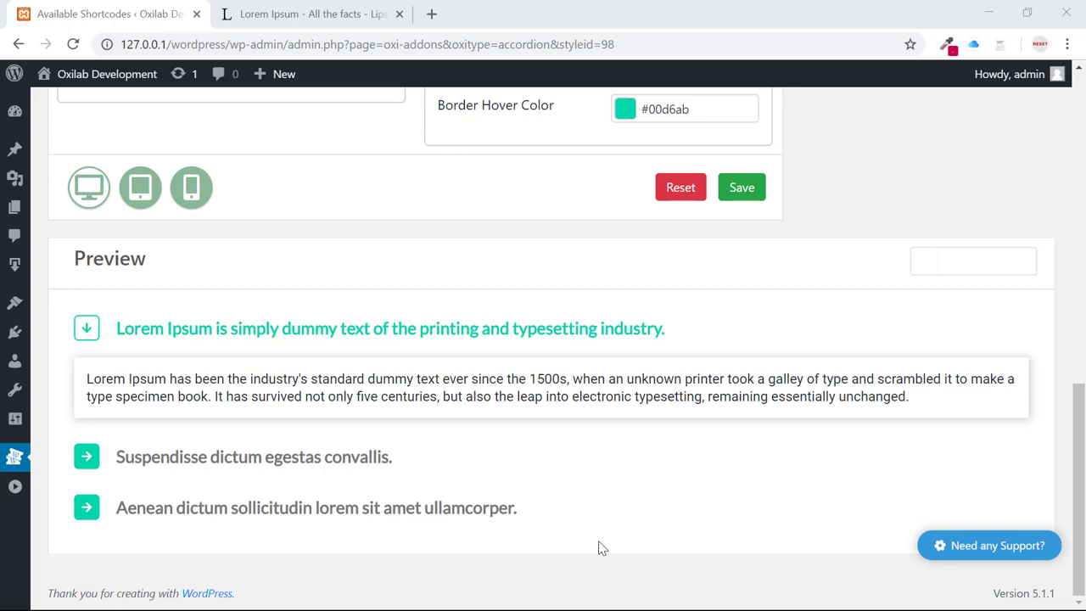
# Add a new item from the Praesent ornare sample paragraph, split before 'Etiam', with its opening sentence as title
pyautogui.scroll(10, 645, 543)
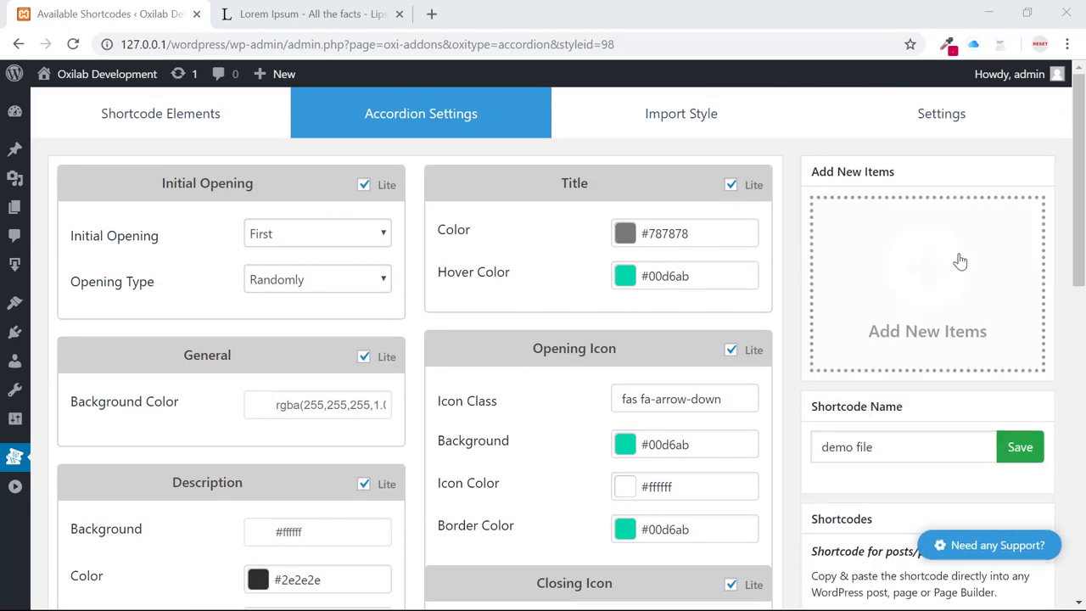
pyautogui.click(959, 260)
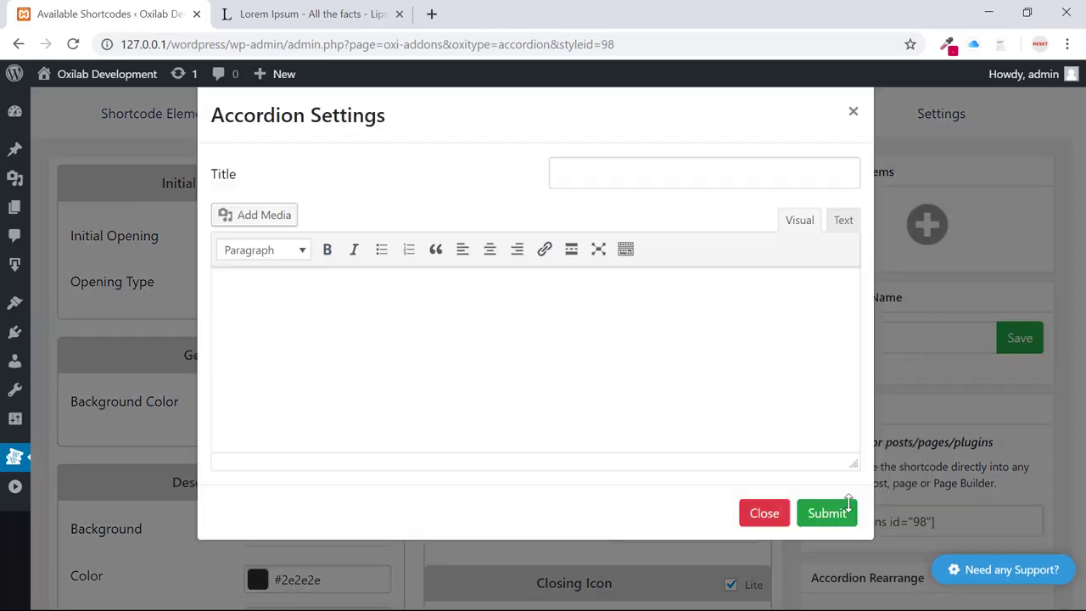
pyautogui.click(359, 26)
pyautogui.moveTo(449, 472); pyautogui.dragTo(134, 387)
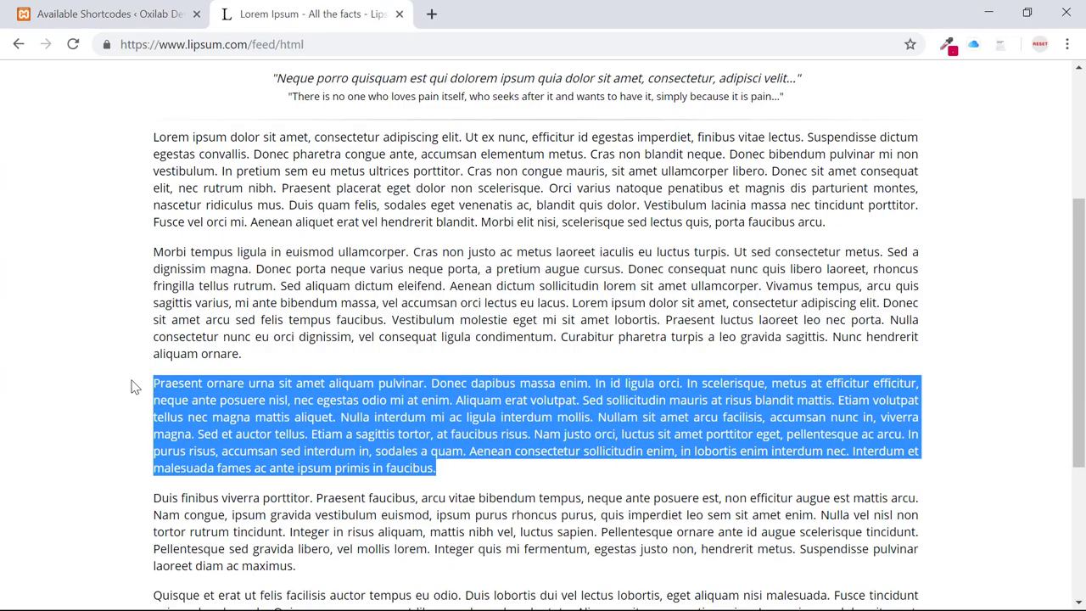
pyautogui.click(131, 7)
pyautogui.hotkey('ctrl', 'v')
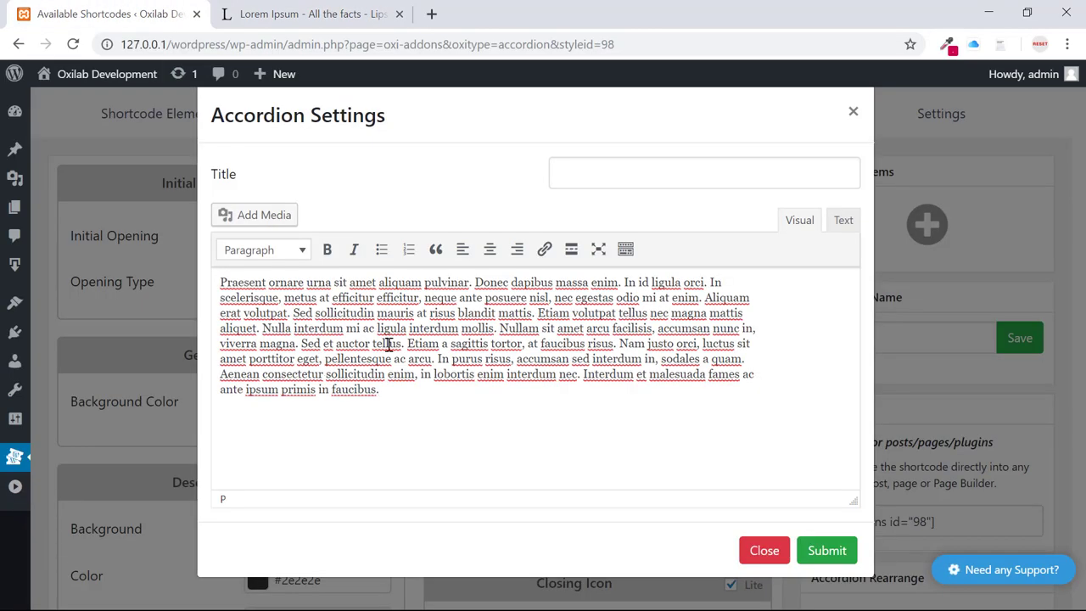
pyautogui.click(408, 342)
pyautogui.press('Return')
pyautogui.press('Return')
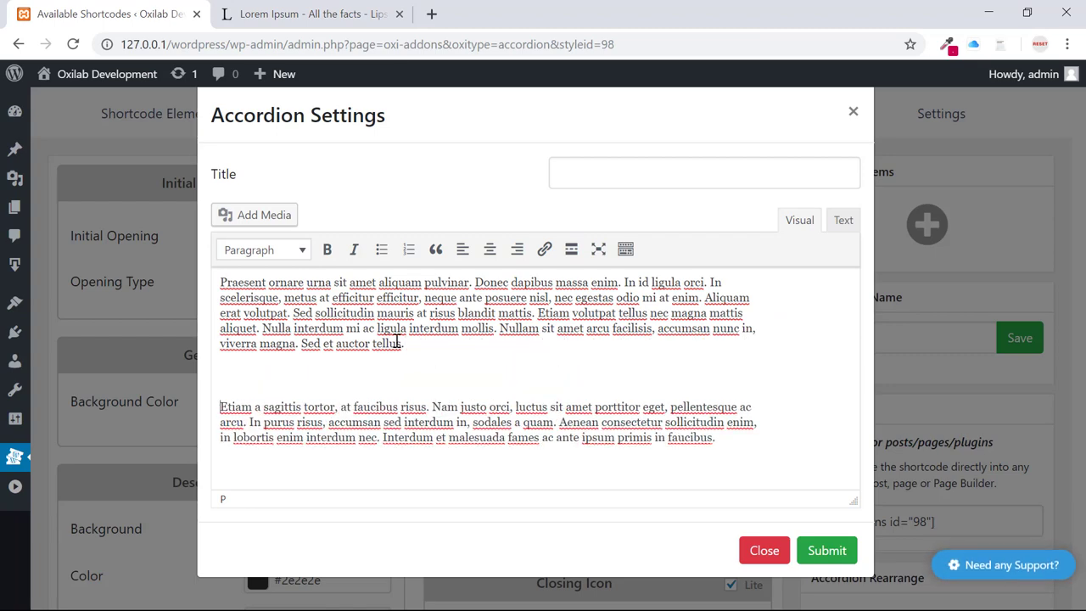
pyautogui.press('BackSpace')
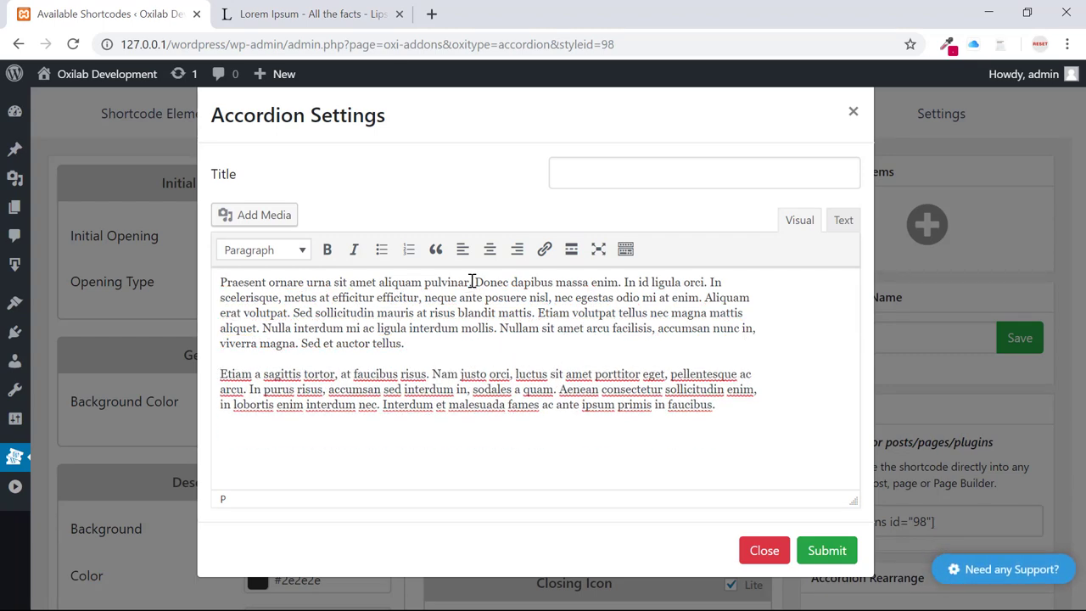
pyautogui.doubleClick(448, 281)
pyautogui.press('BackSpace')
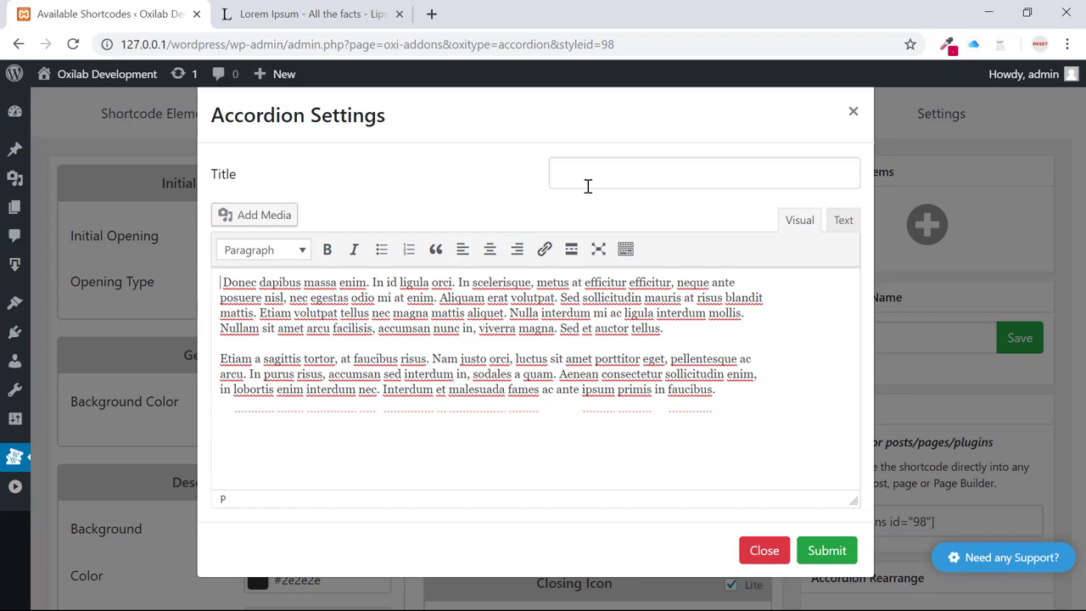
pyautogui.click(823, 551)
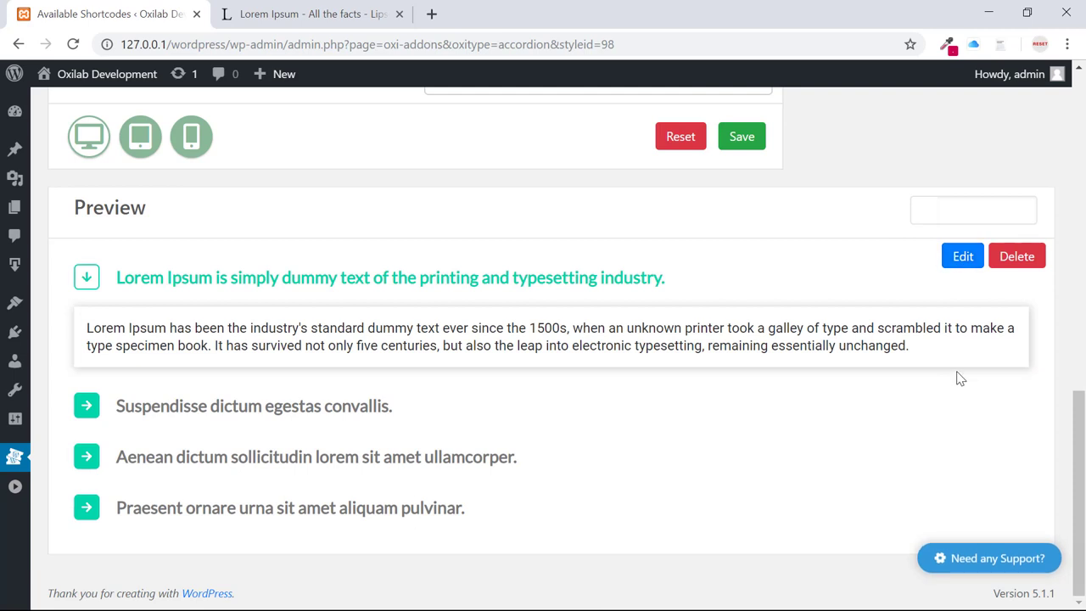
# Break the first item's description into a new paragraph at 'It has survived' and delete the Suspendisse item
pyautogui.click(963, 257)
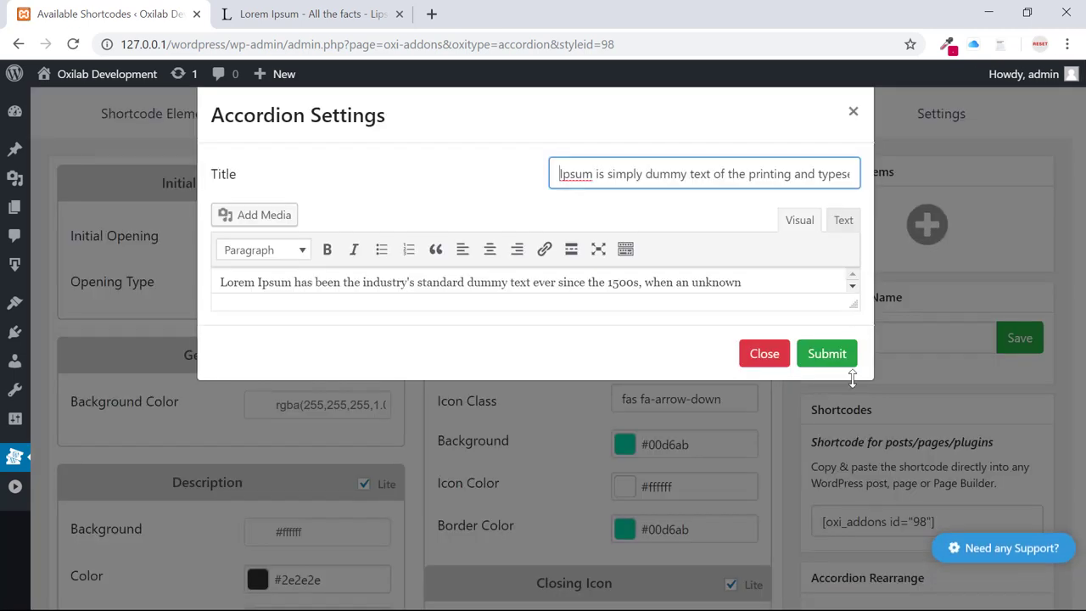
pyautogui.moveTo(853, 379); pyautogui.dragTo(823, 457)
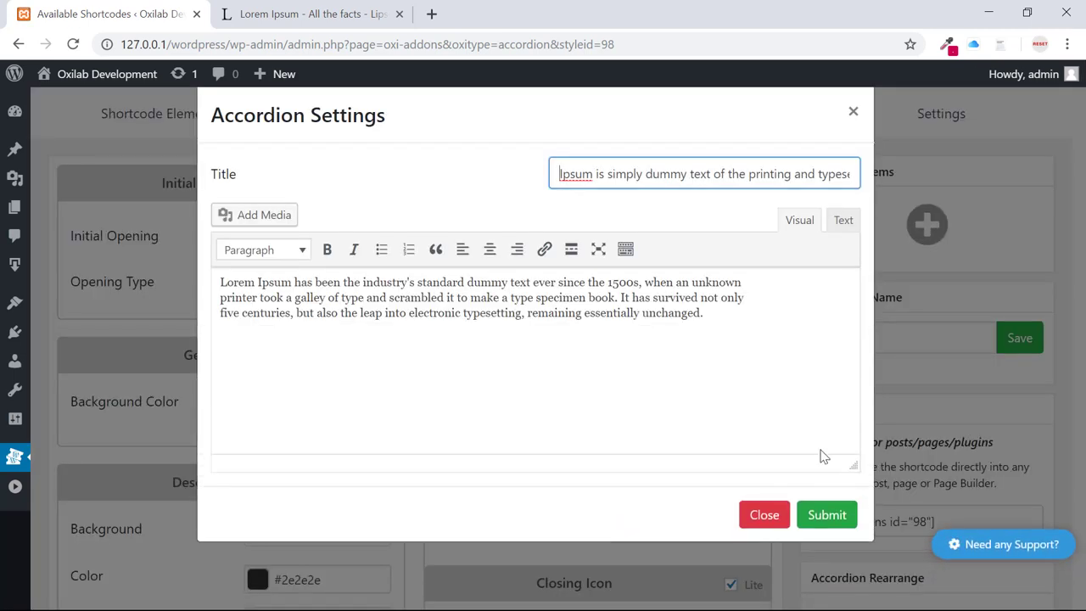
pyautogui.click(620, 297)
pyautogui.press('Return')
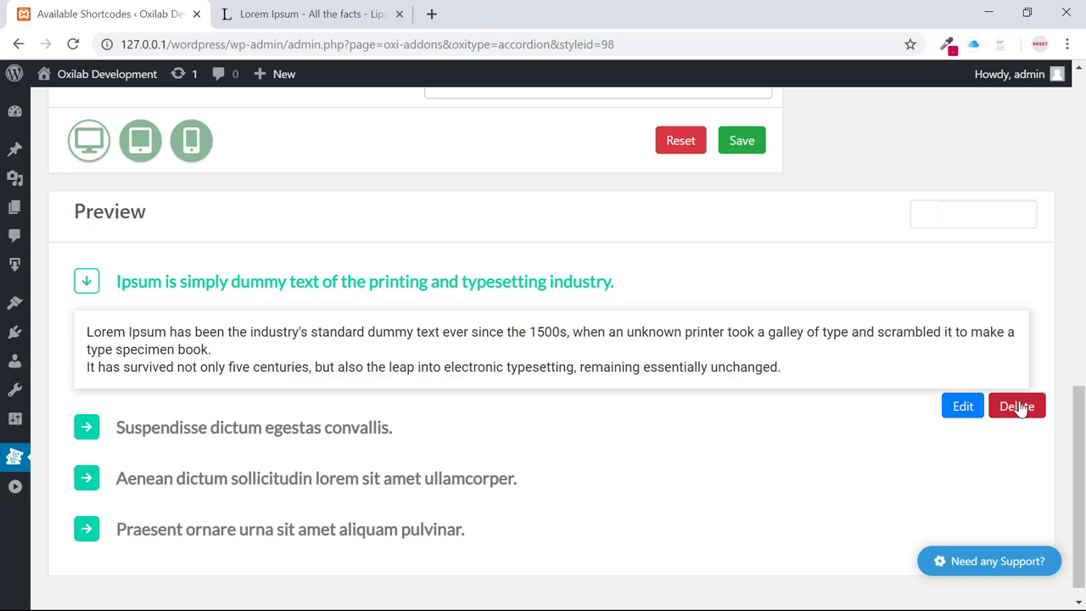
pyautogui.click(1017, 407)
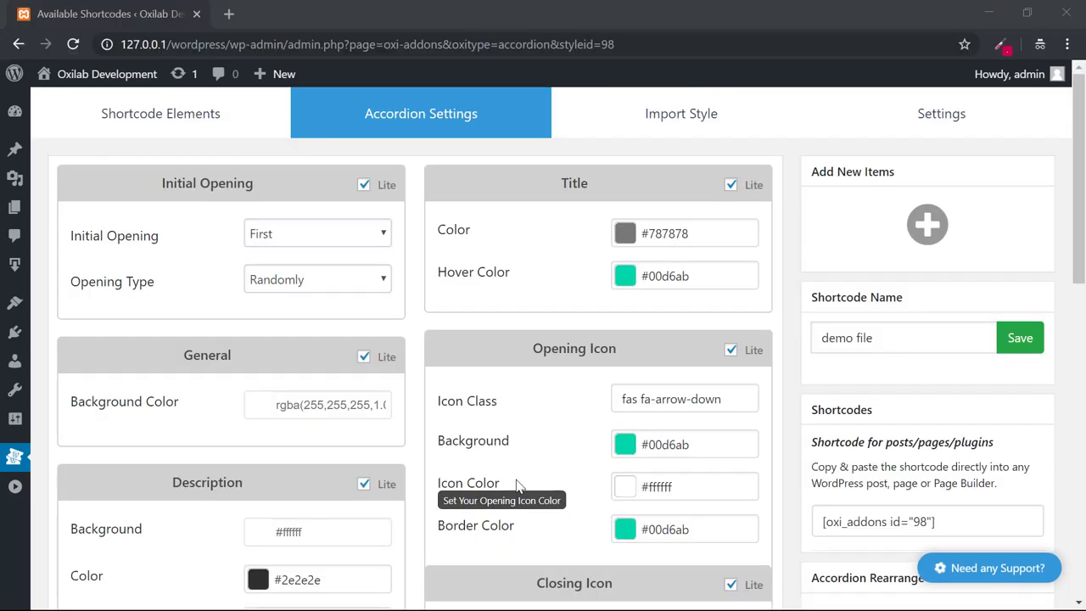
# Keep Initial Opening set to First and Opening Type set to Randomly
pyautogui.scroll(-7, 489, 360)
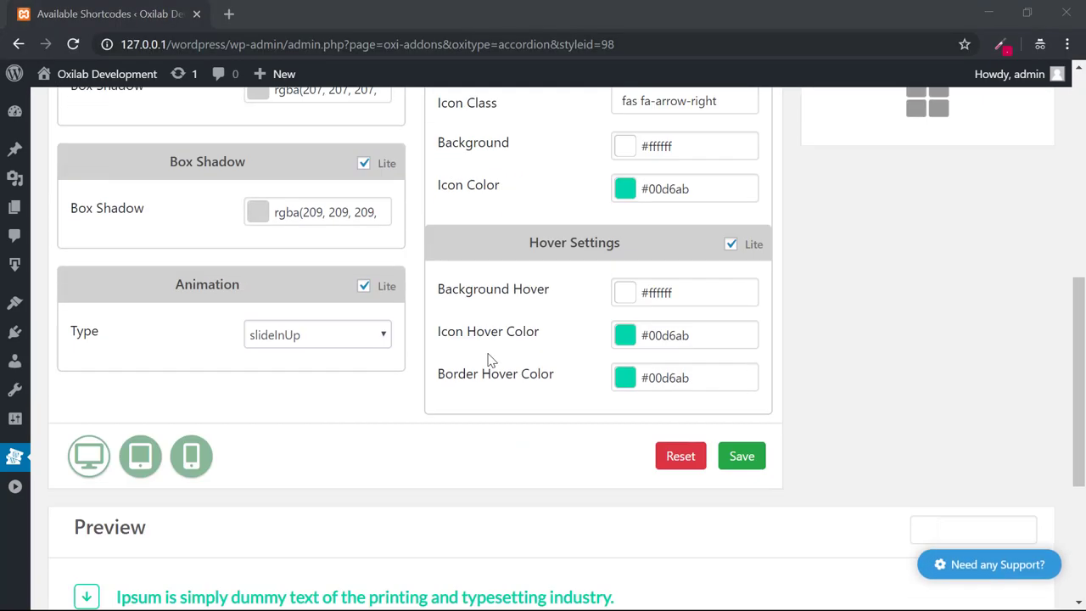
pyautogui.scroll(7, 410, 334)
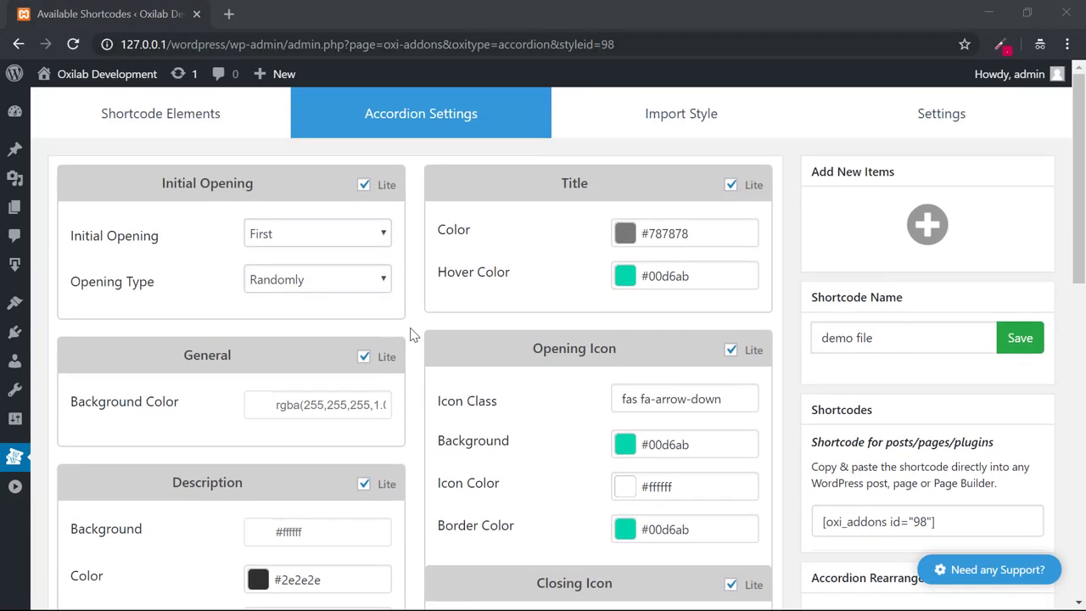
pyautogui.click(282, 235)
pyautogui.click(282, 237)
pyautogui.click(283, 283)
pyautogui.click(282, 290)
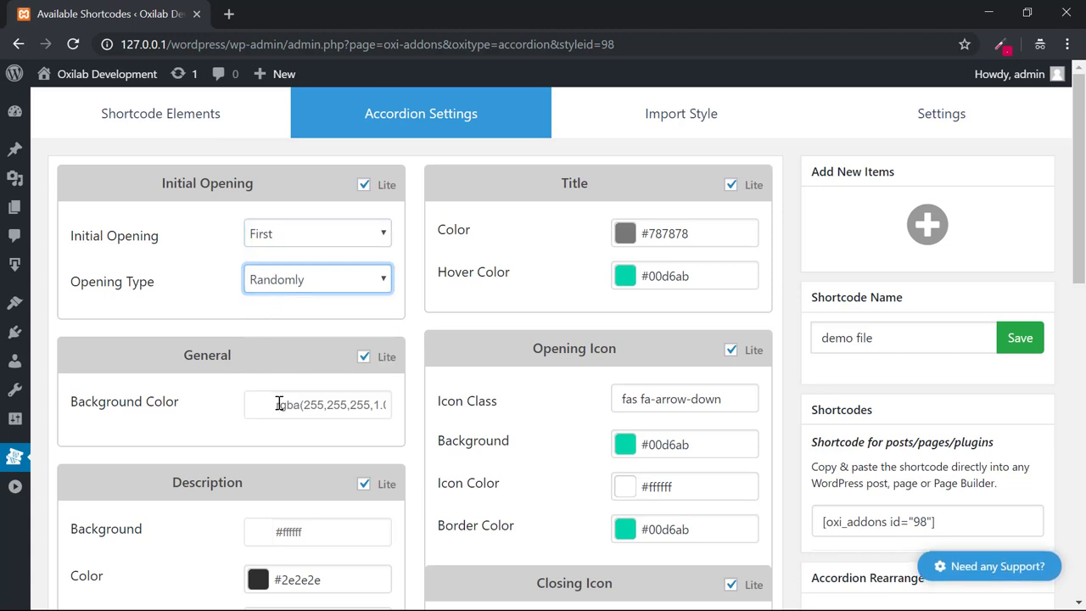
# Set the item background to a 45deg linear gradient from purple #6b19b3 to blue #0a87b0
pyautogui.scroll(-1, 299, 411)
pyautogui.click(299, 320)
pyautogui.click(471, 291)
pyautogui.click(496, 231)
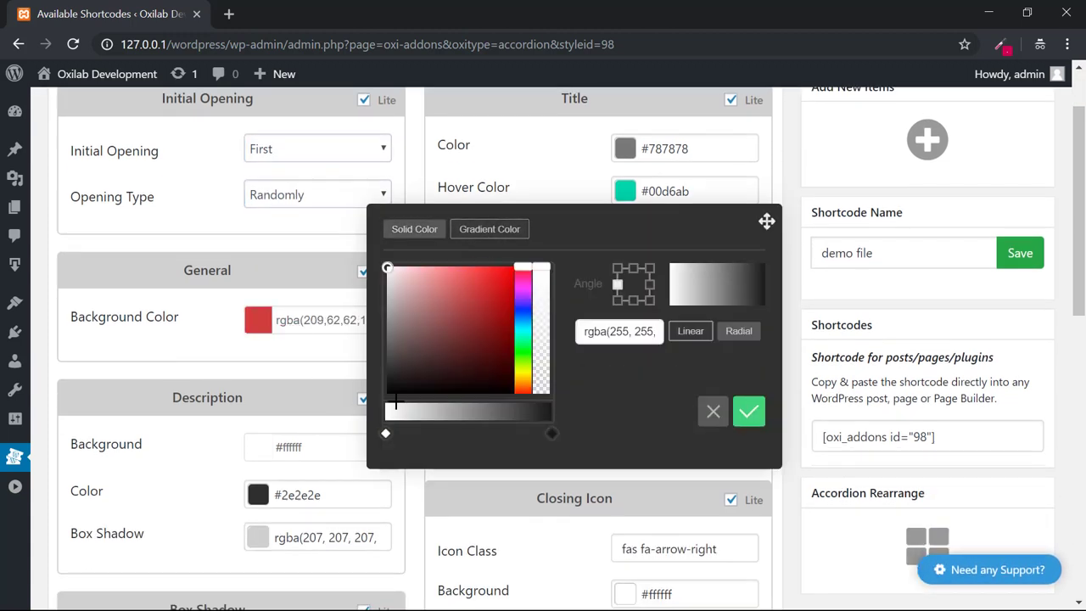
pyautogui.click(387, 434)
pyautogui.click(495, 306)
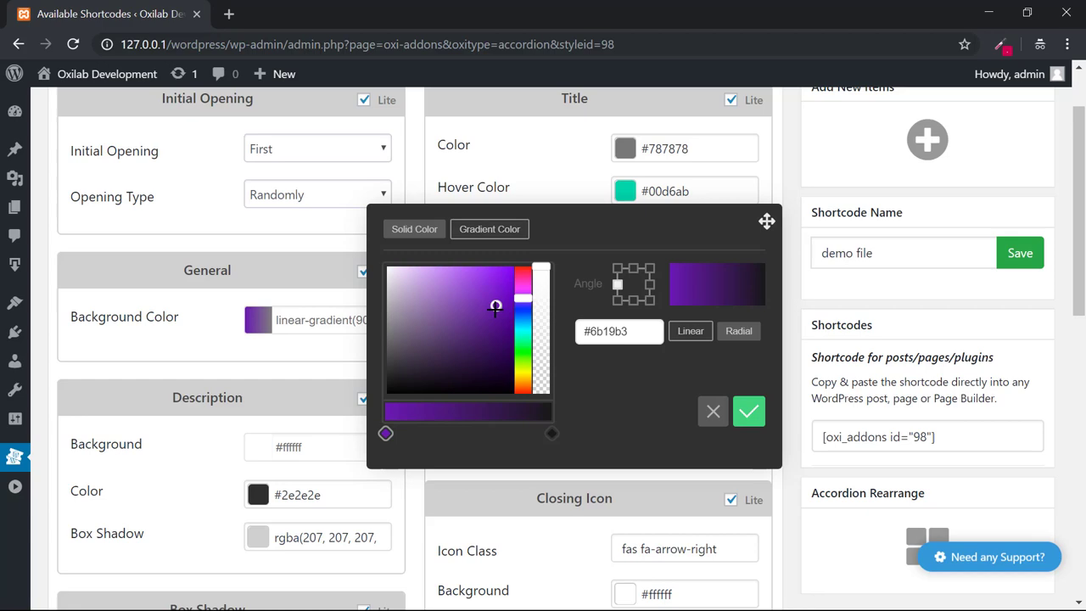
pyautogui.click(505, 305)
pyautogui.click(522, 325)
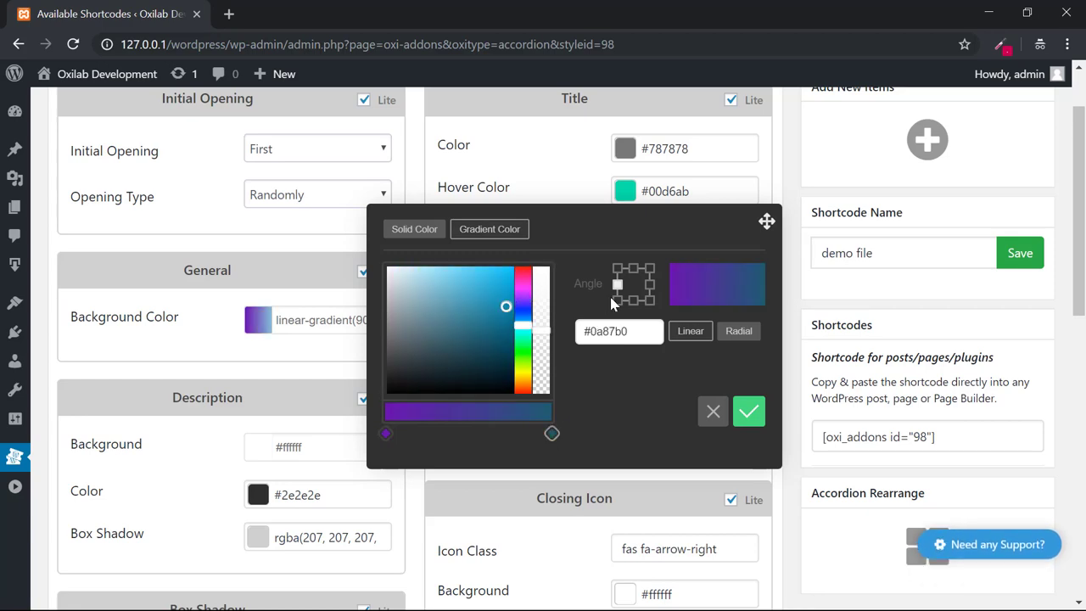
pyautogui.click(747, 412)
# Scroll between the Preview and the settings panels to check the gradient background
pyautogui.scroll(-10, 587, 388)
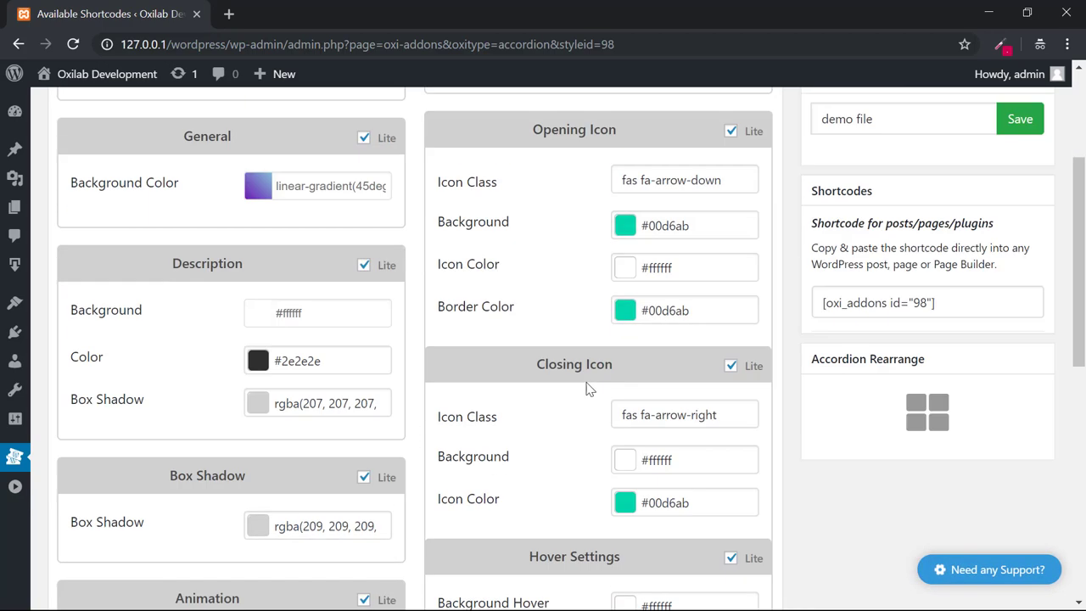
pyautogui.scroll(1, 281, 199)
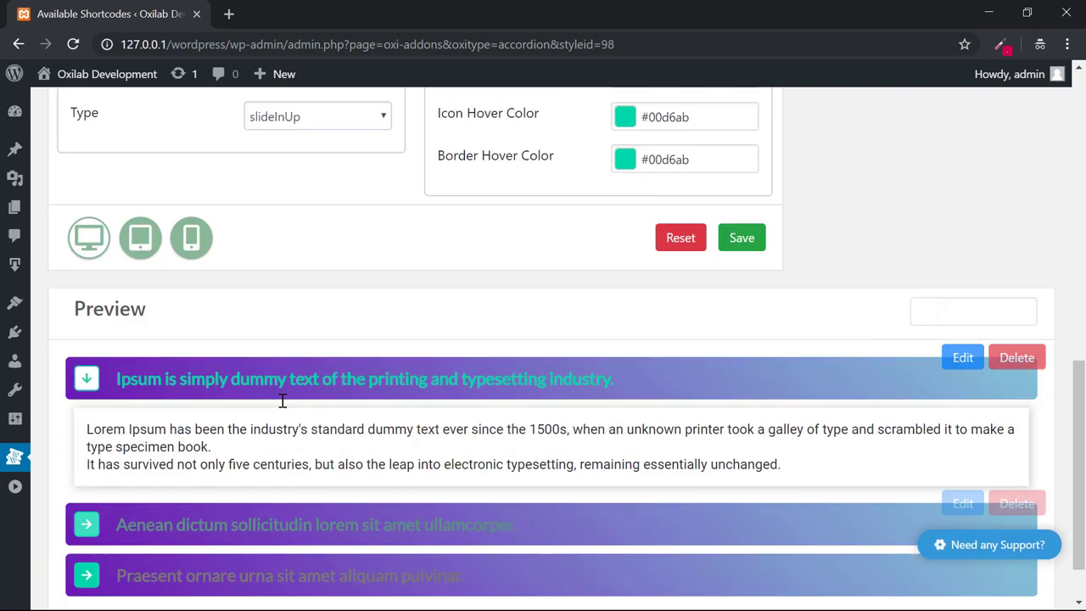
pyautogui.scroll(-1, 577, 226)
pyautogui.scroll(6, 574, 223)
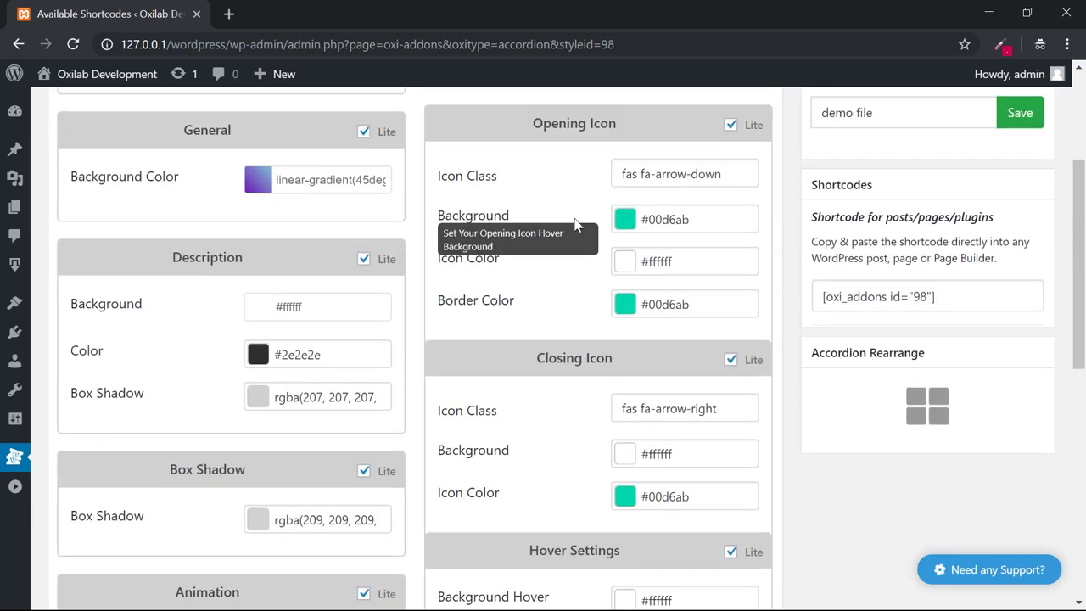
pyautogui.scroll(3, 529, 212)
# Open and close the title colour and full title font settings without changing them
pyautogui.click(551, 223)
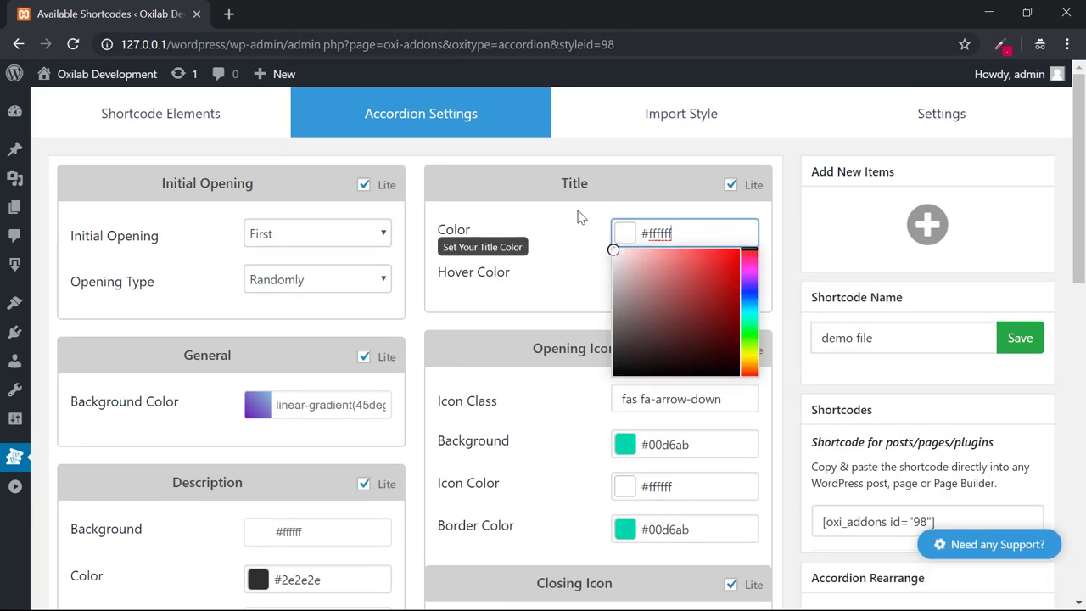
pyautogui.click(510, 200)
pyautogui.click(730, 185)
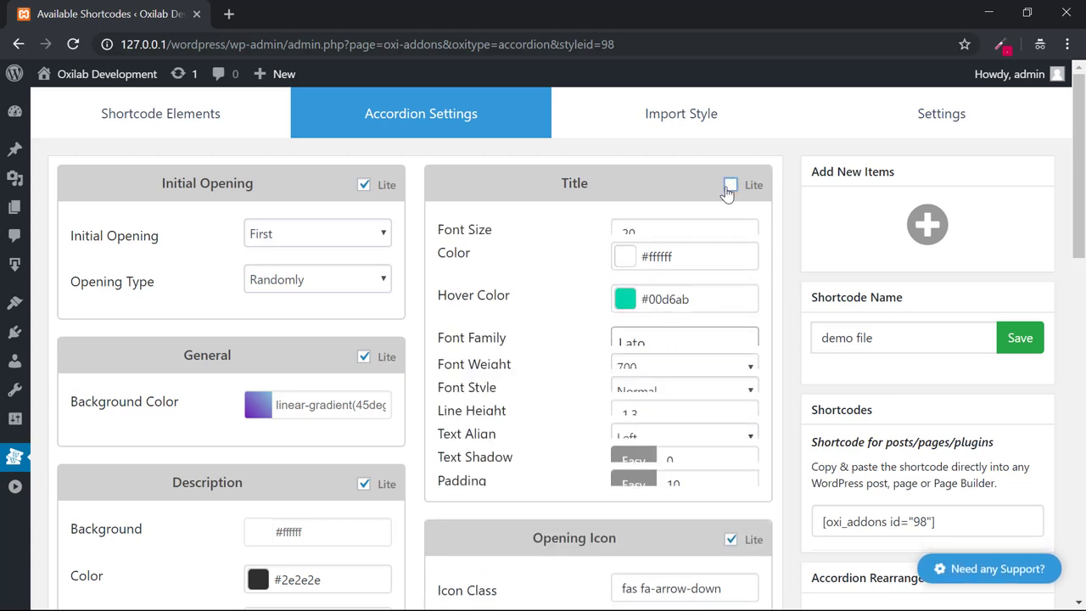
pyautogui.click(730, 185)
pyautogui.click(730, 185)
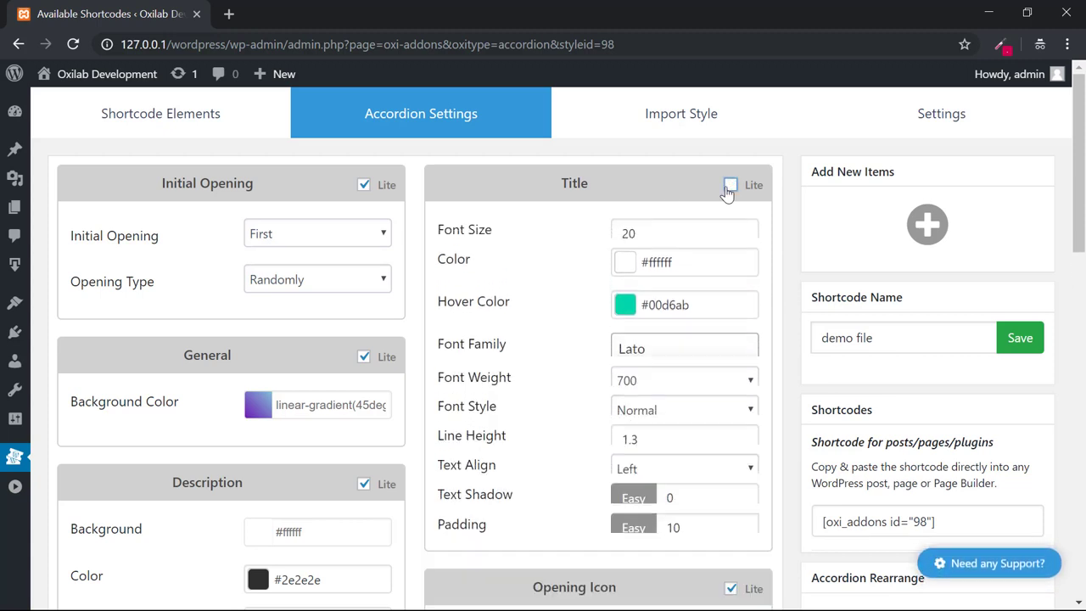
pyautogui.click(730, 185)
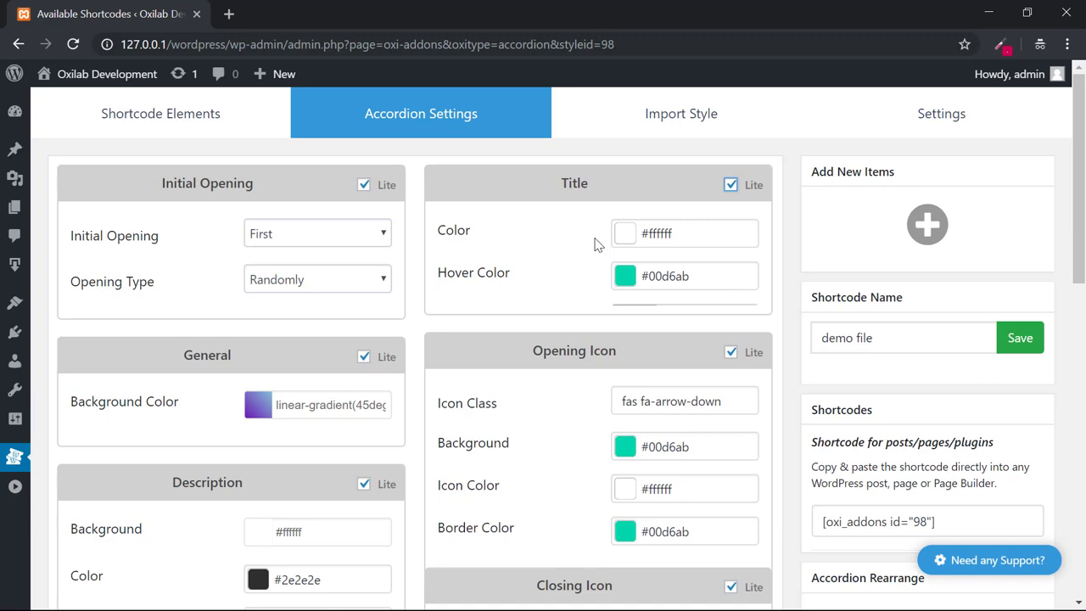
pyautogui.scroll(-3, 575, 256)
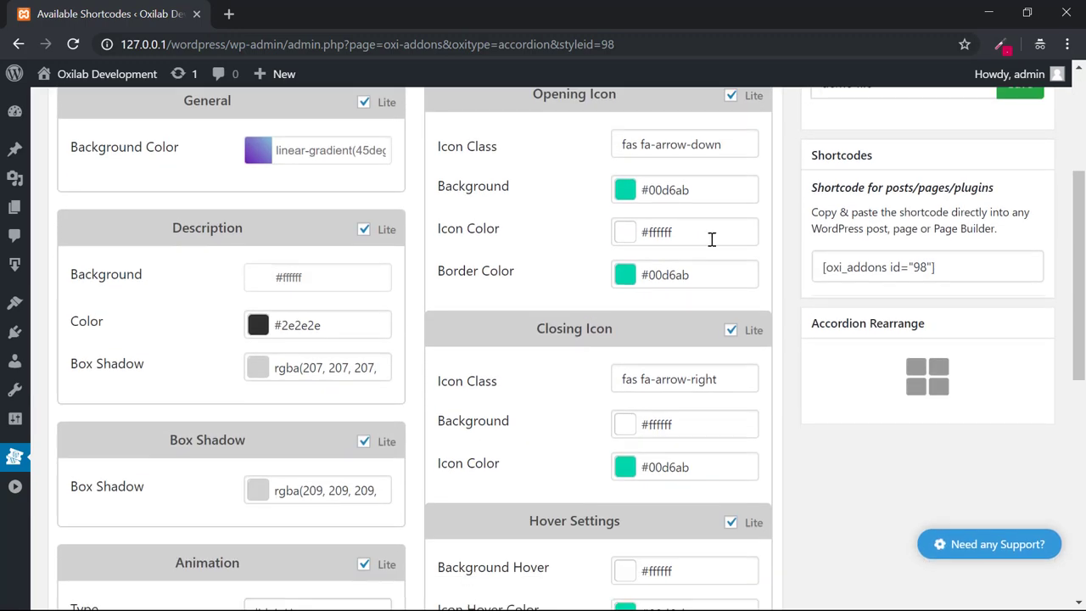
pyautogui.scroll(1, 713, 236)
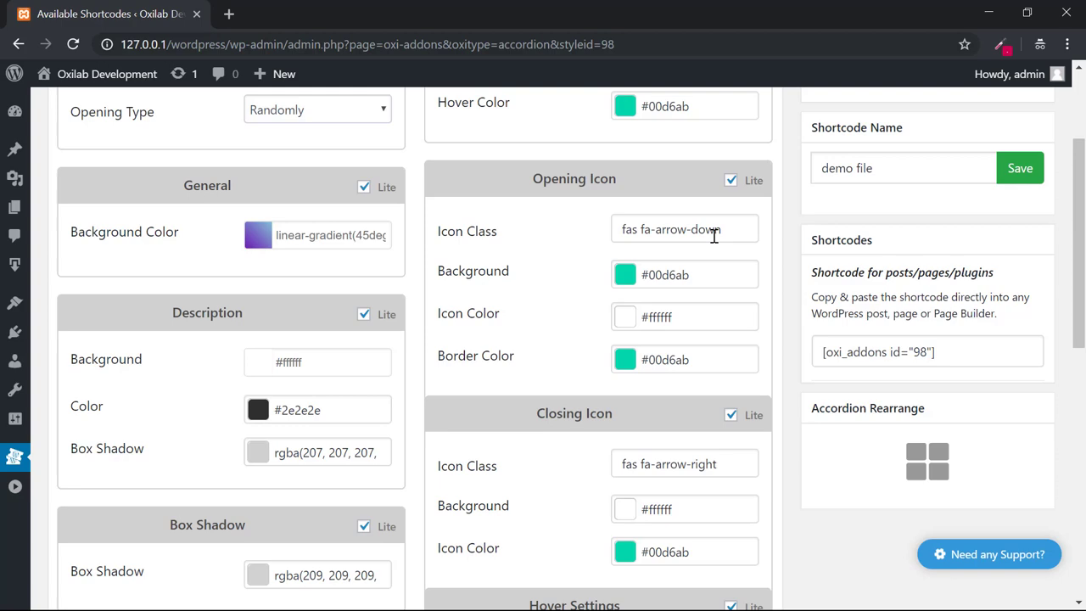
# Collapse the opening icon settings to basics and save the accordion style
pyautogui.click(731, 181)
pyautogui.scroll(-6, 431, 331)
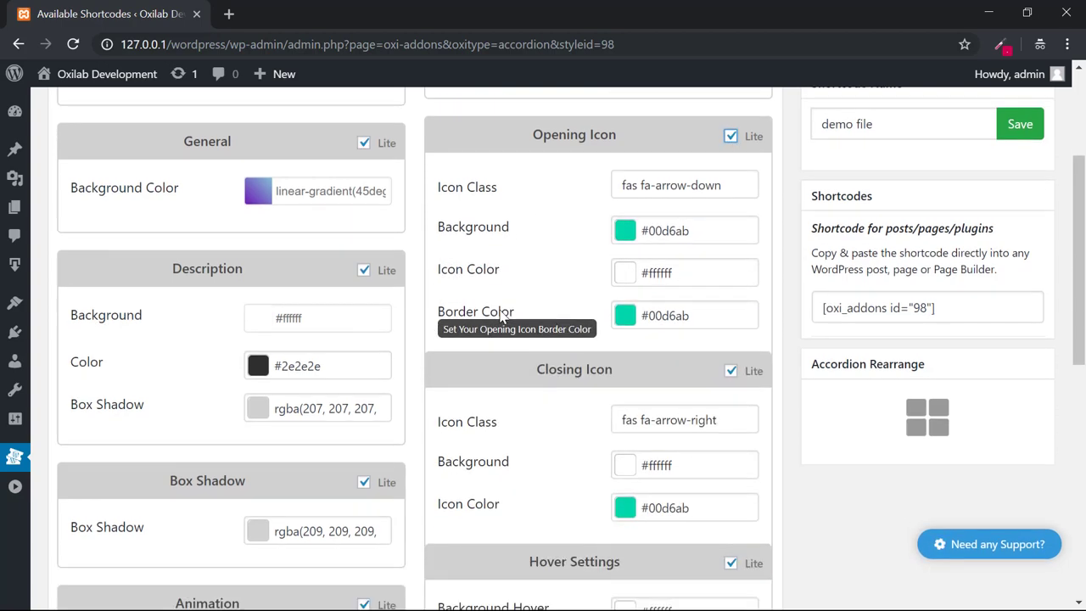
pyautogui.click(740, 310)
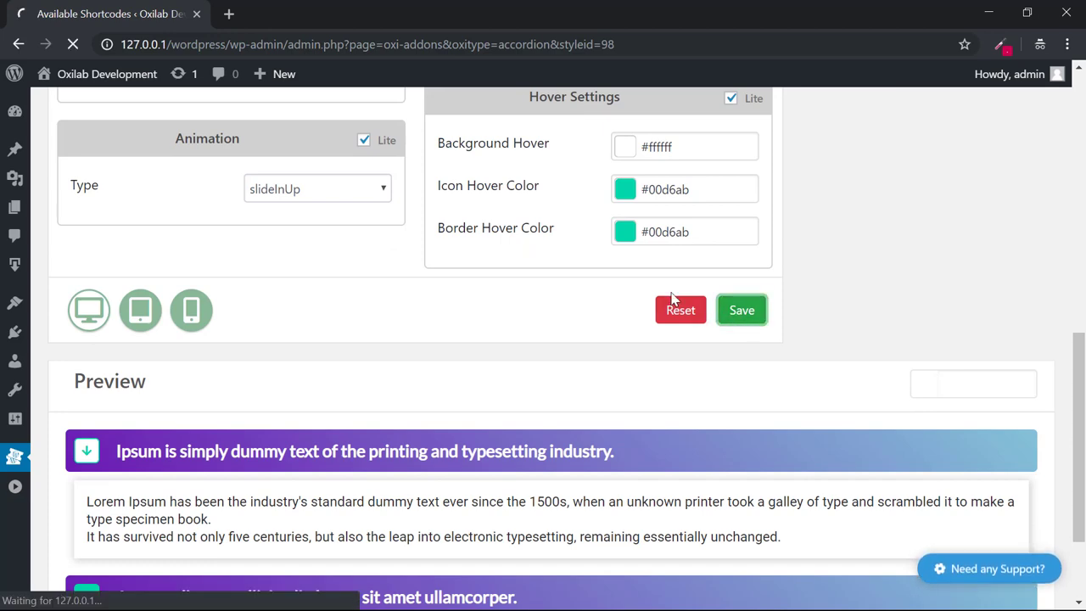
pyautogui.scroll(1, 263, 293)
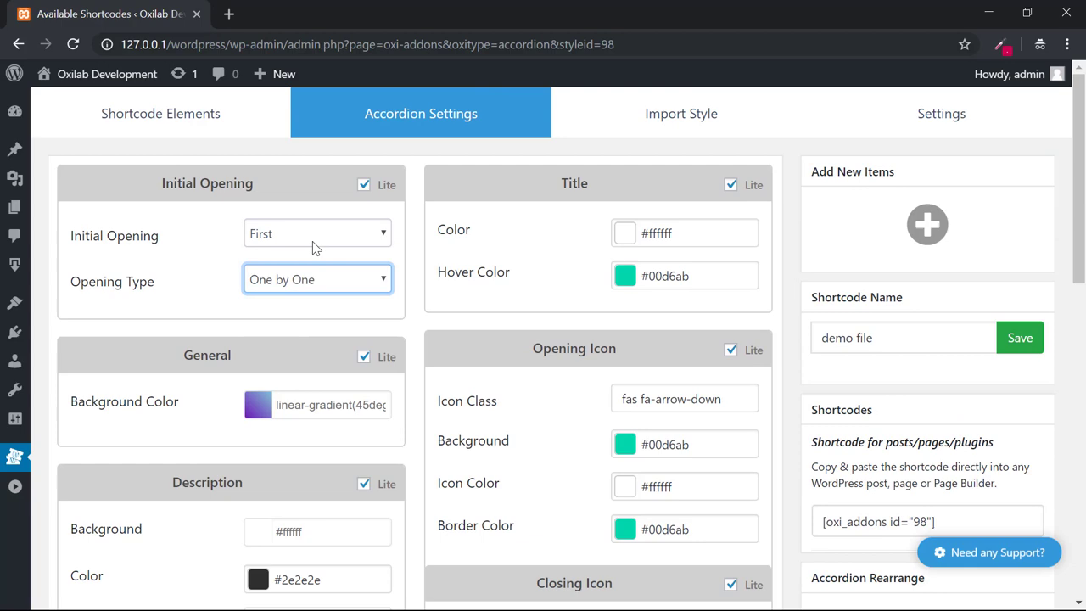
# Set Initial Opening to 3rd and confirm the preview shows Praesent ornare expanded
pyautogui.click(314, 237)
pyautogui.click(307, 291)
pyautogui.scroll(-8, 659, 413)
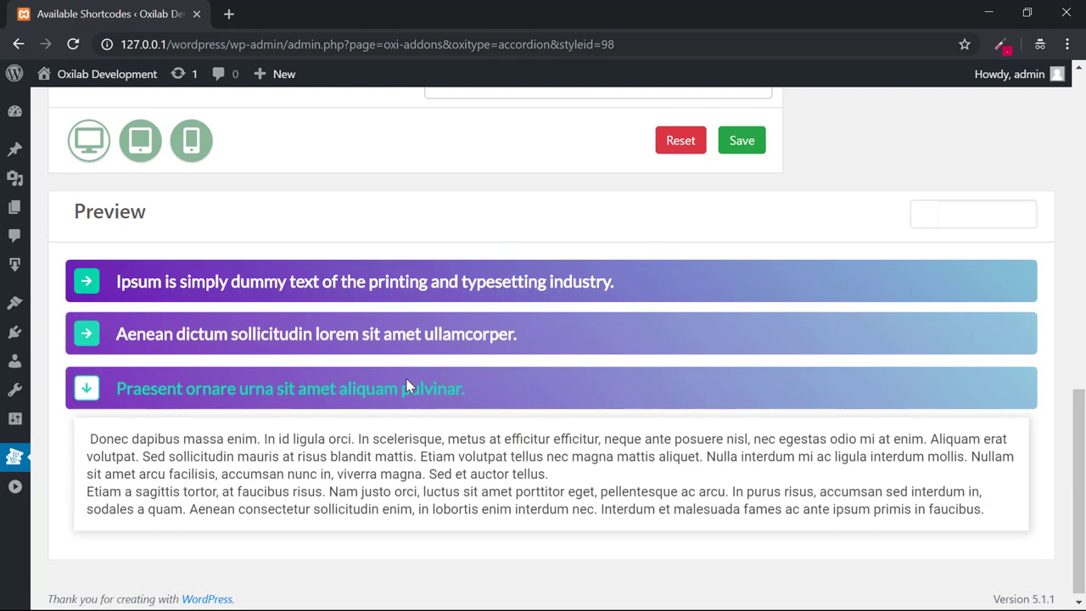
pyautogui.moveTo(378, 497)
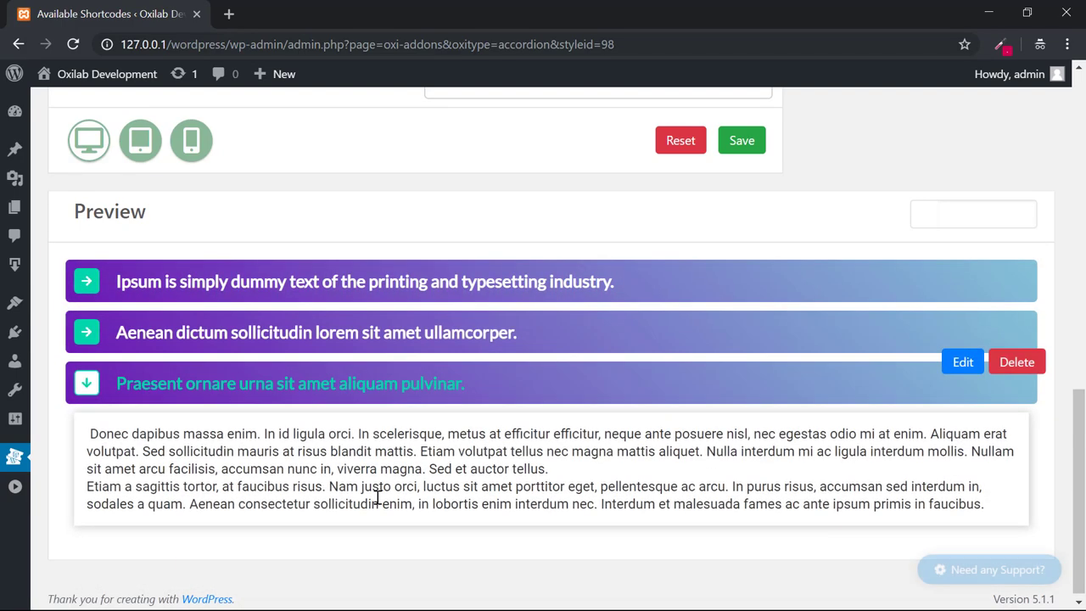
pyautogui.scroll(5, 752, 475)
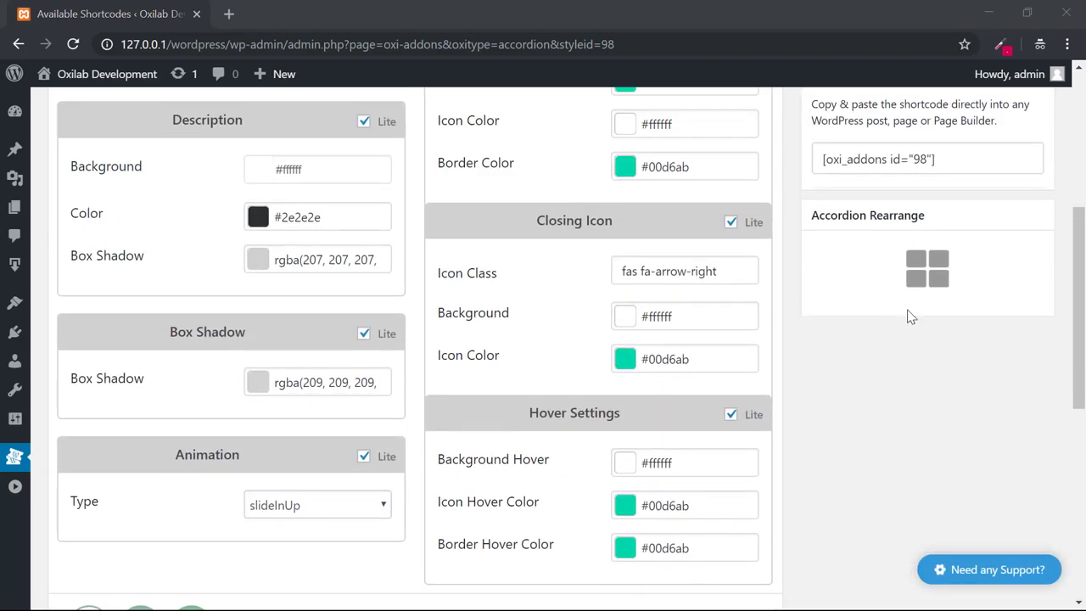
# Rearrange the accordion items so Aenean comes before Ipsum, and submit the order
pyautogui.click(915, 314)
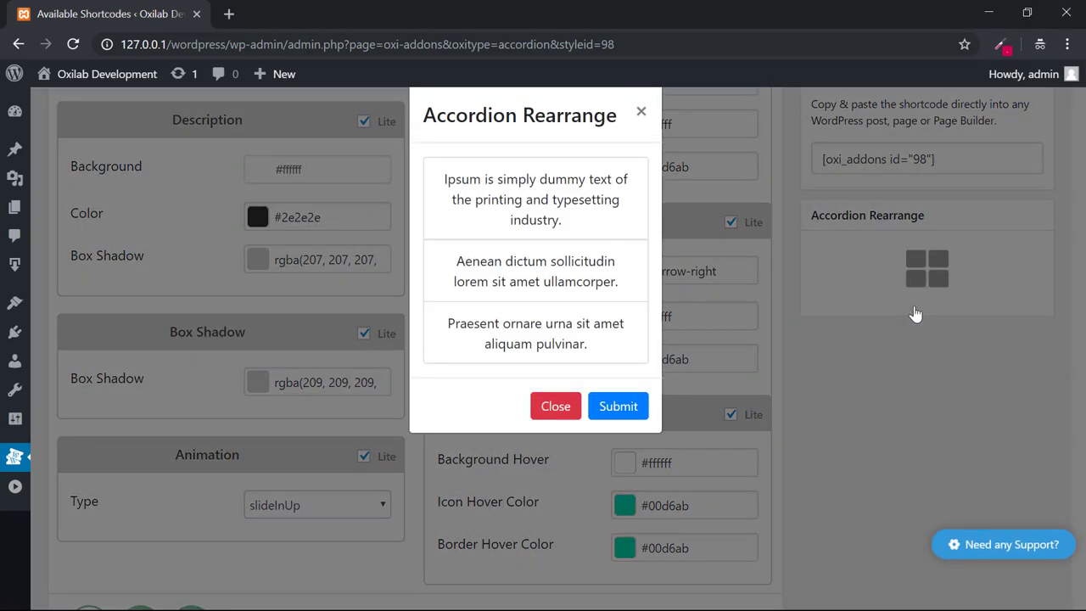
pyautogui.moveTo(504, 236); pyautogui.dragTo(540, 255)
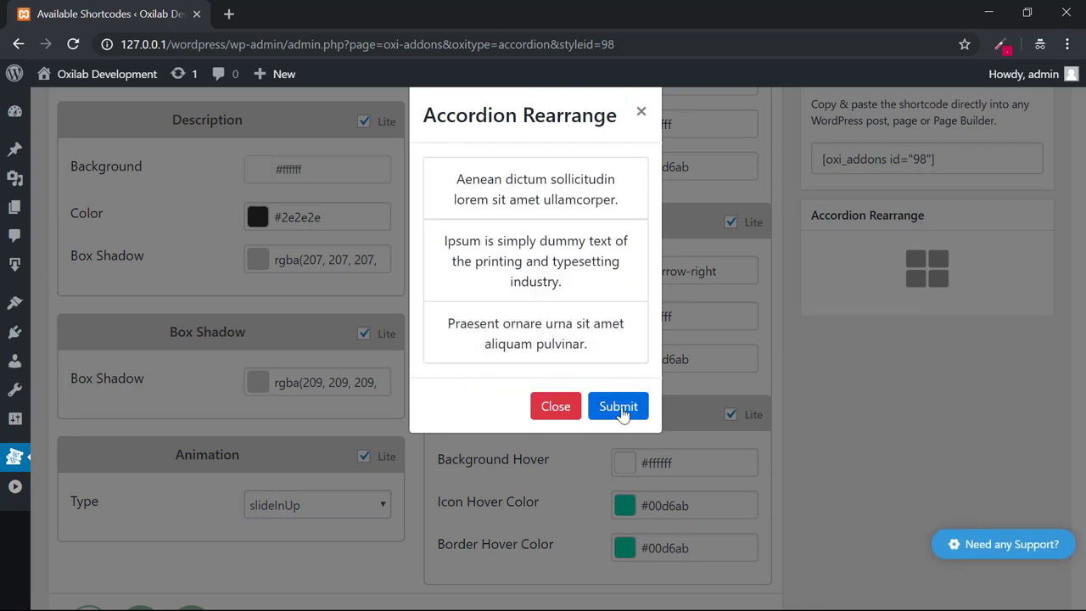
pyautogui.click(618, 407)
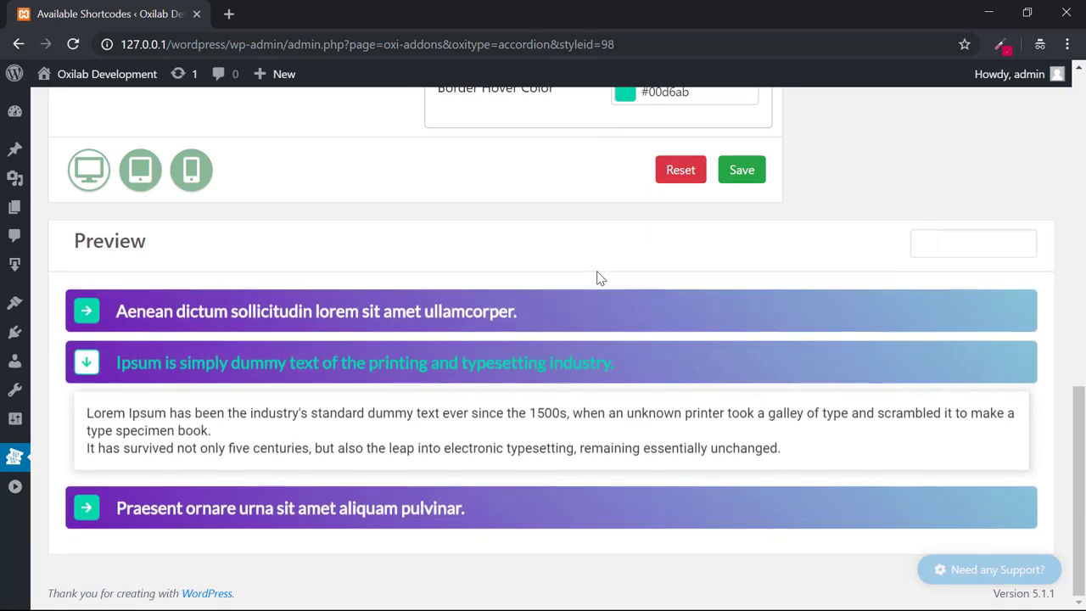
# Test the Aenean, Ipsum and Praesent items by expanding each in the preview
pyautogui.click(509, 312)
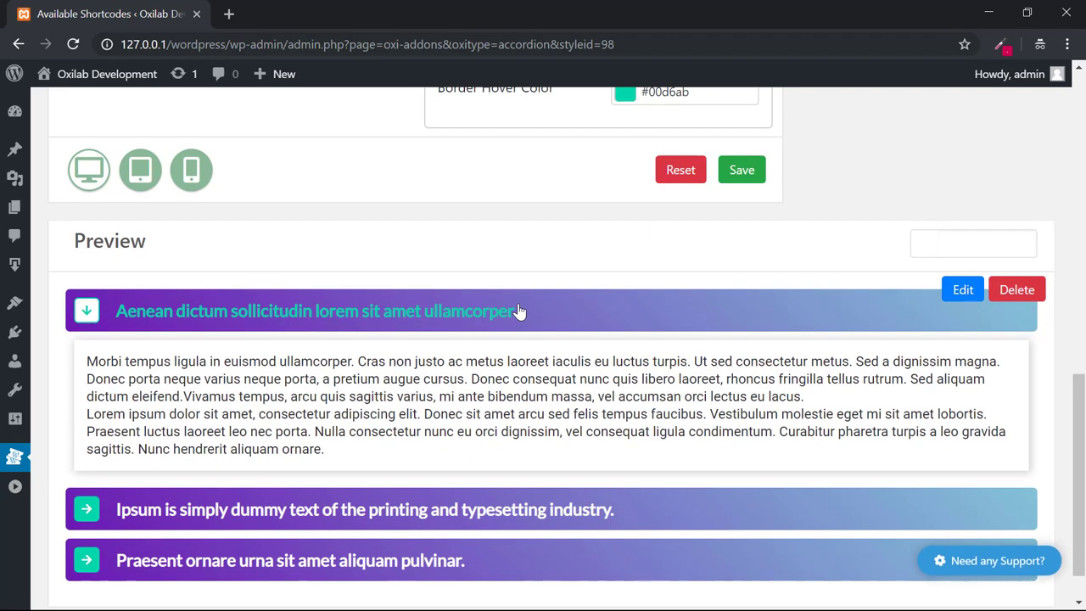
pyautogui.click(665, 521)
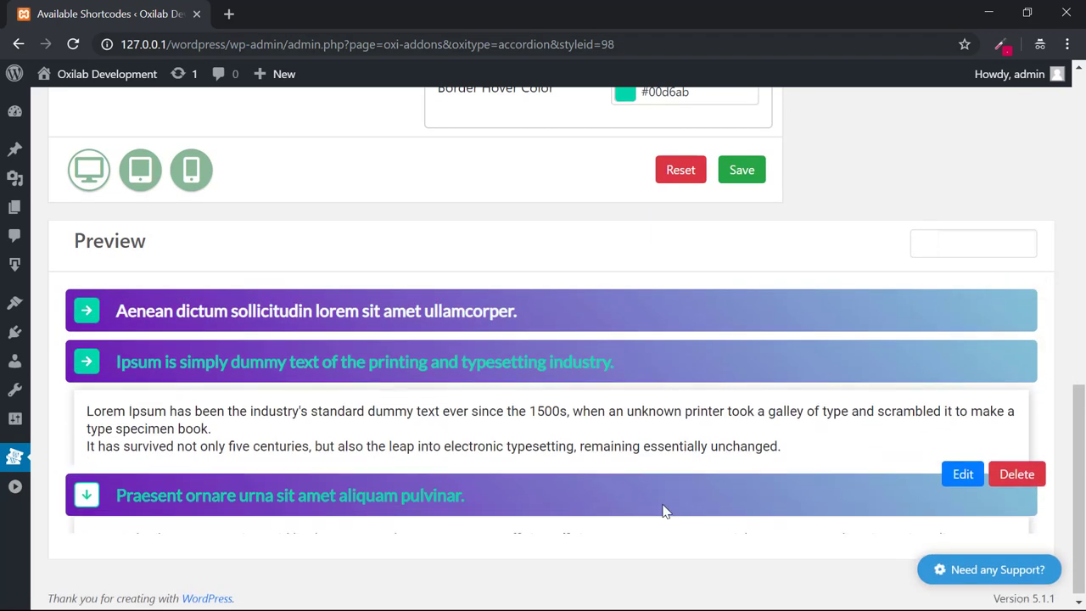
pyautogui.click(661, 511)
pyautogui.click(643, 316)
pyautogui.click(628, 512)
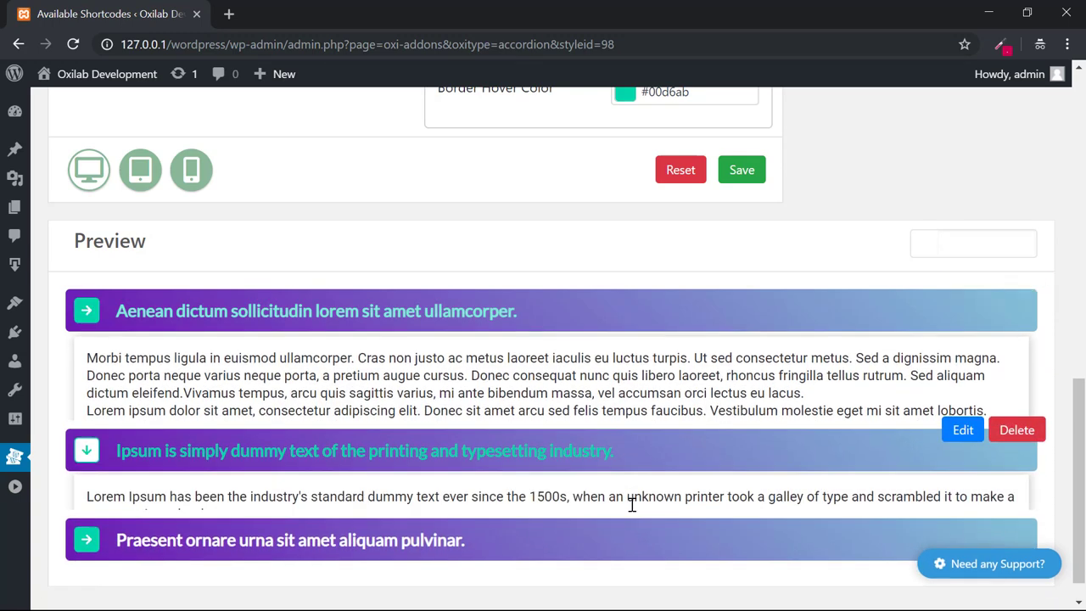
pyautogui.click(657, 517)
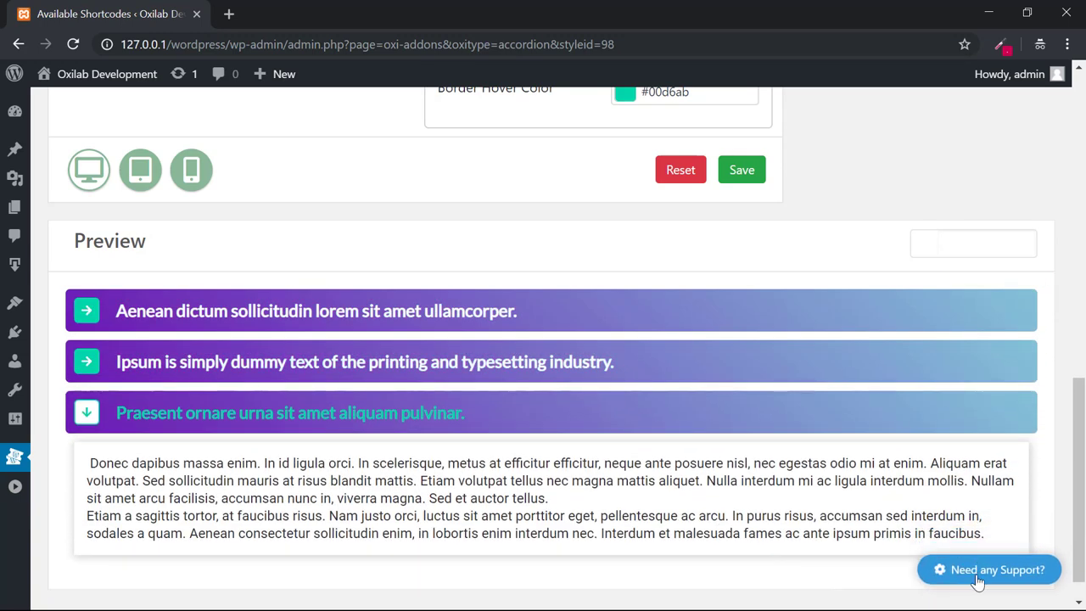
# Look through the plugin's support forum page, then close it
pyautogui.click(982, 574)
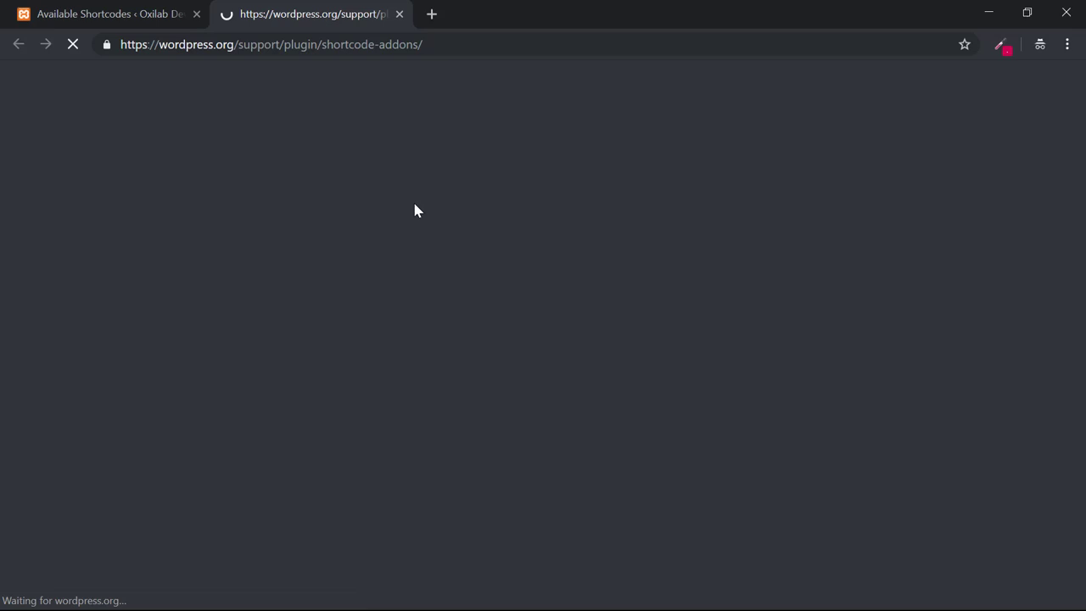
pyautogui.scroll(-3, 416, 206)
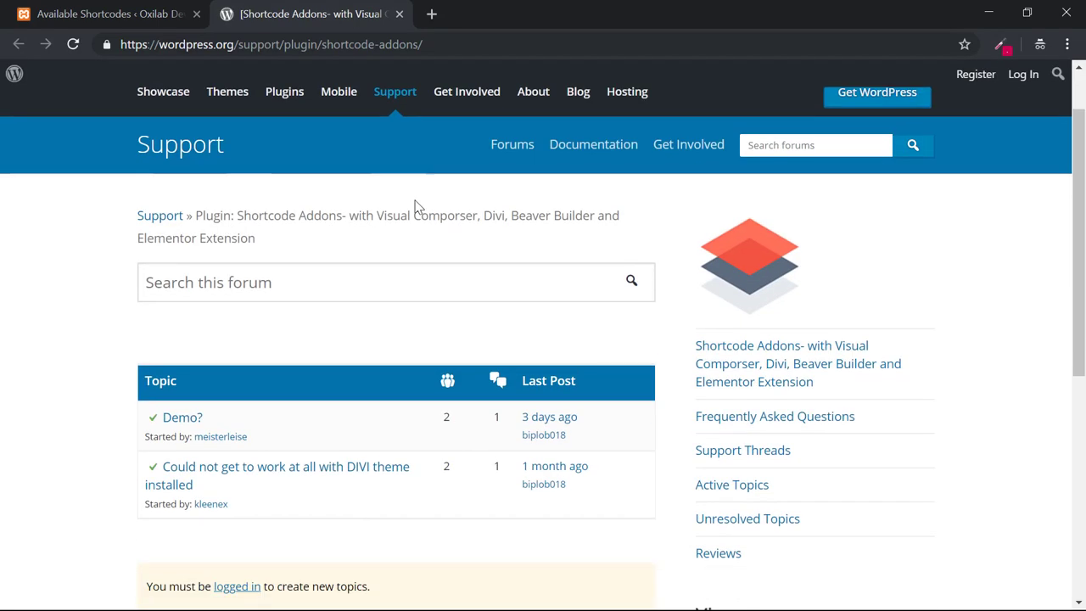
pyautogui.scroll(2, 449, 393)
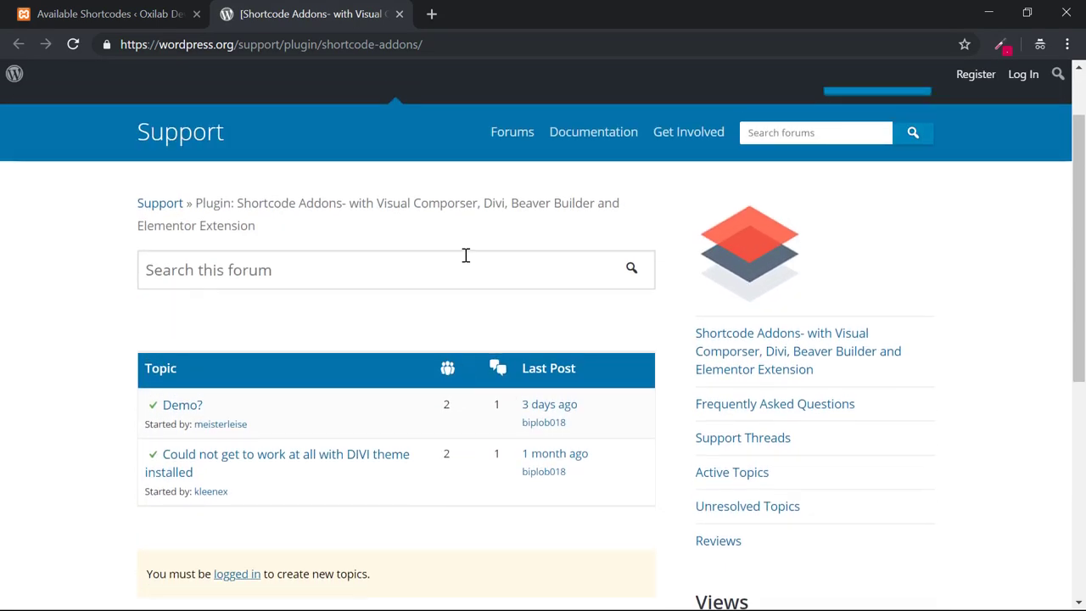
pyautogui.click(399, 14)
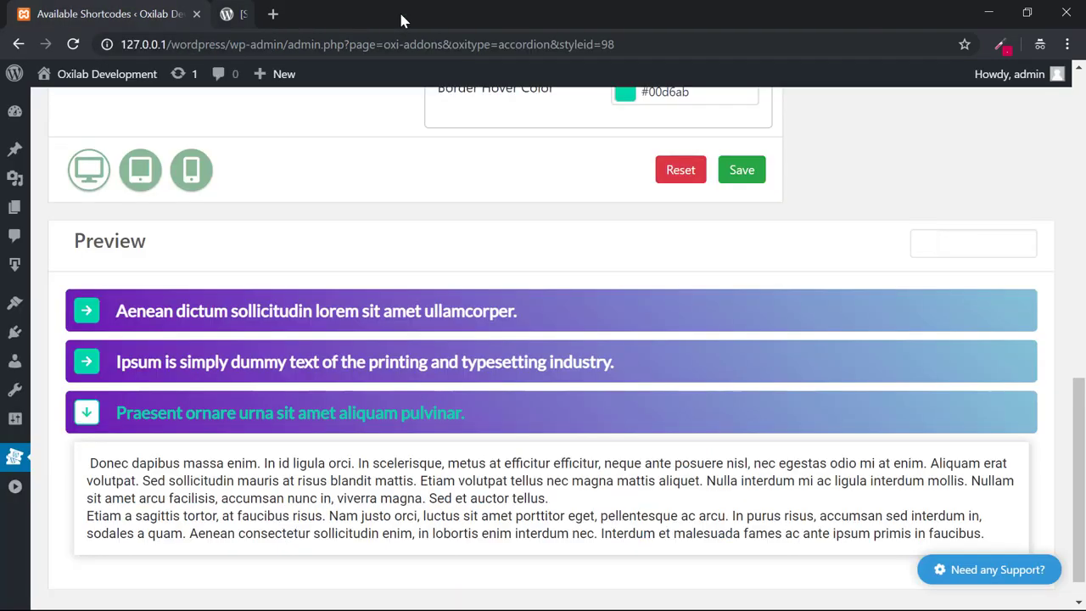
# Copy the accordion's shortcode from the style editor
pyautogui.scroll(10, 259, 252)
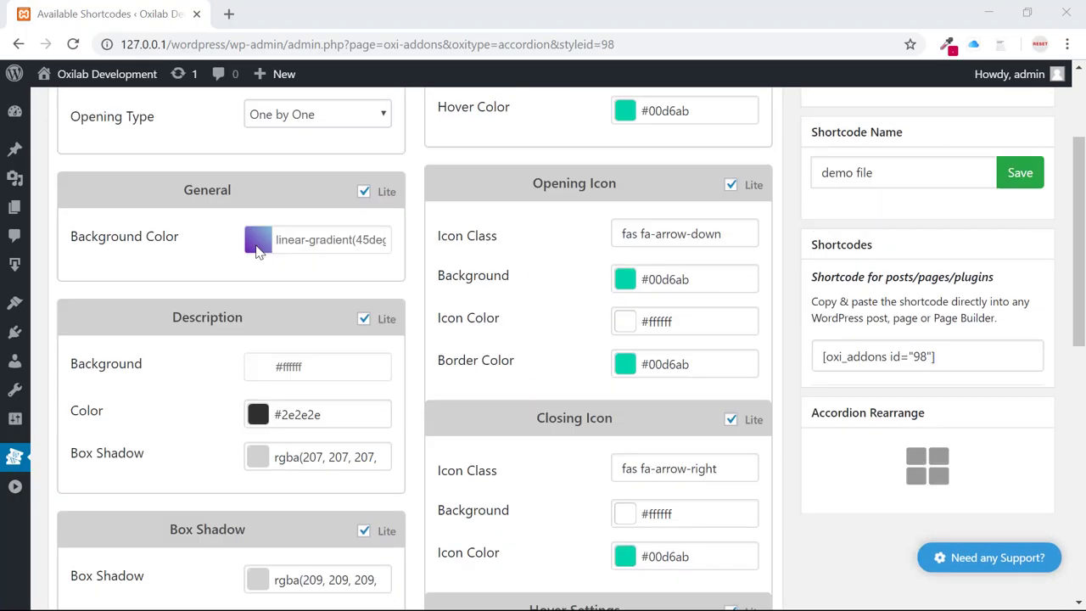
pyautogui.scroll(-2, 956, 322)
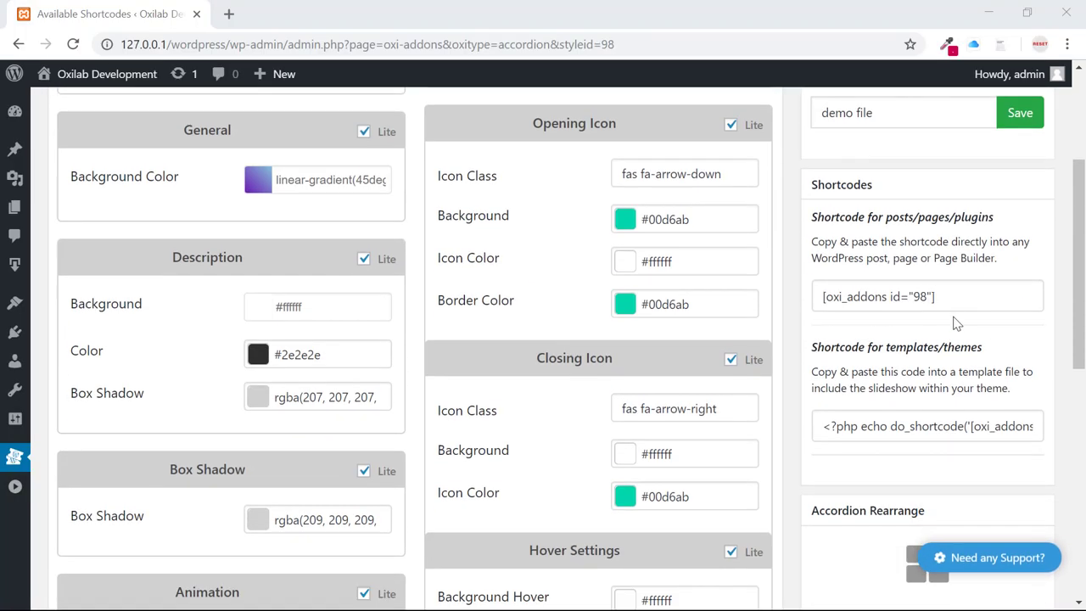
pyautogui.click(936, 291)
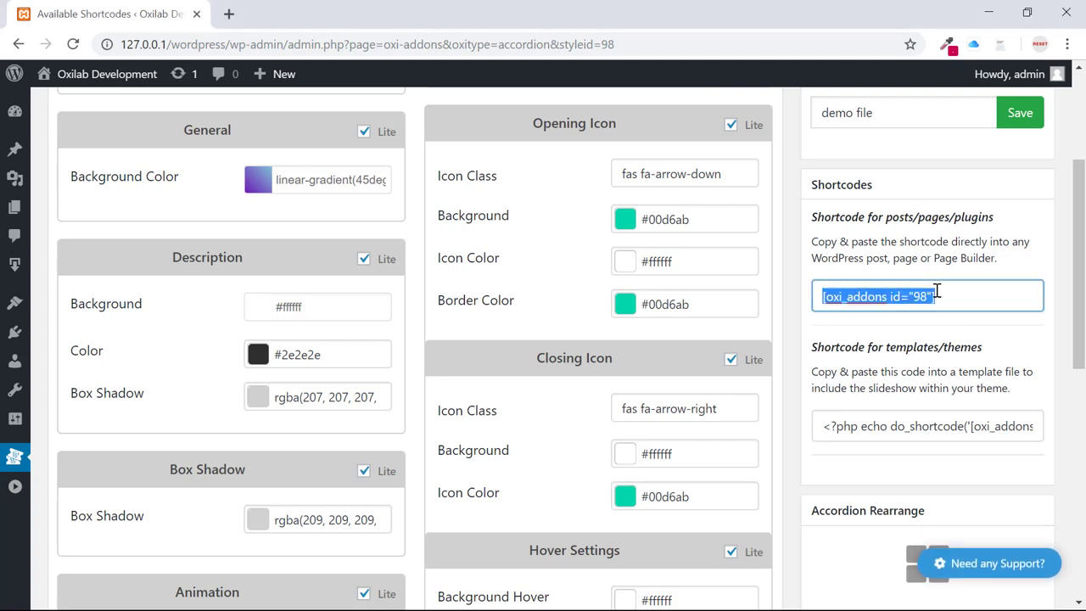
pyautogui.rightClick(913, 308)
pyautogui.click(850, 359)
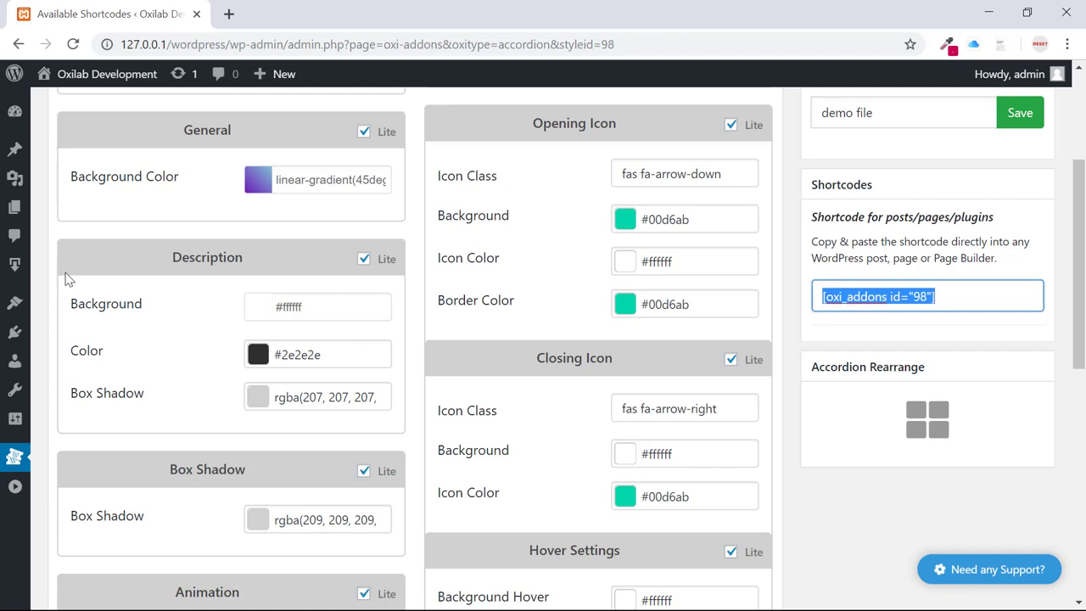
# Create a new post titled 'demo data' containing the shortcode and publish it
pyautogui.moveTo(60, 222)
pyautogui.click(72, 203)
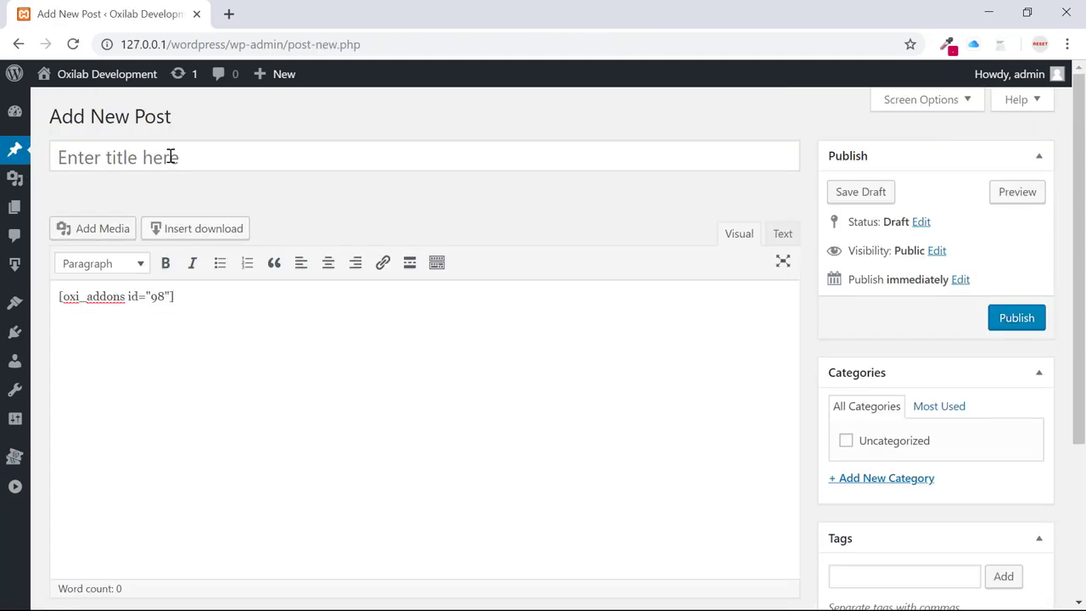
pyautogui.click(171, 157)
pyautogui.write('demo data')
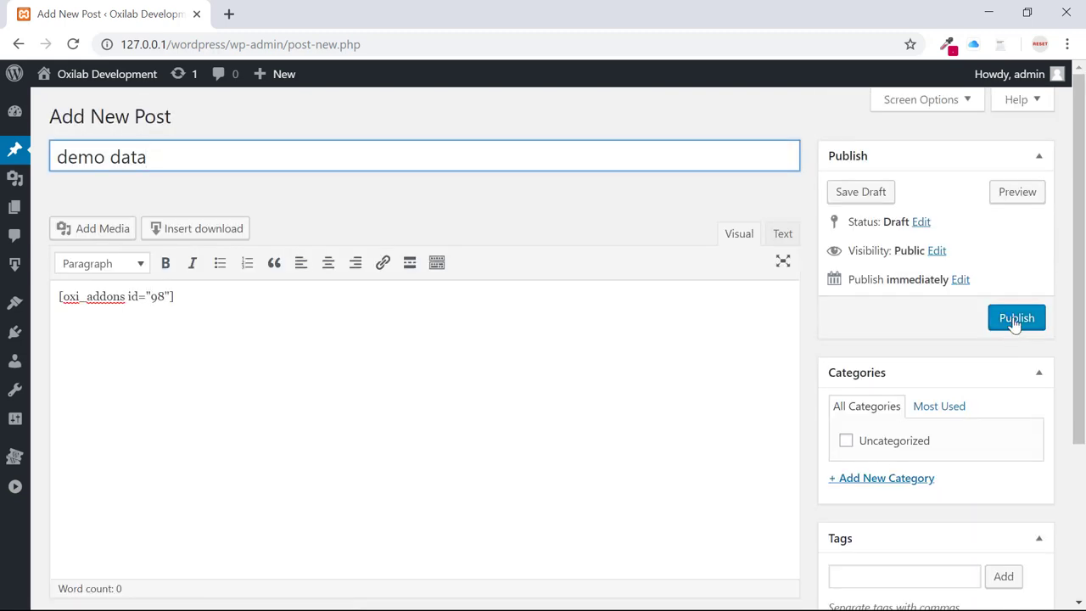
pyautogui.click(1015, 319)
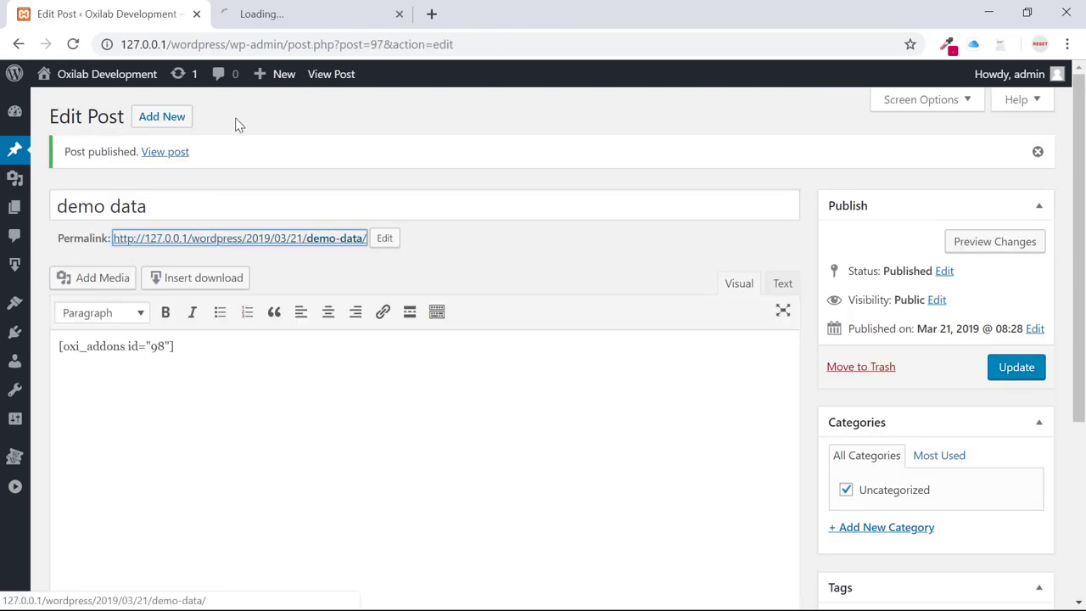
# View the live post, test its Praesent, Ipsum and Aenean items, then go to Import Style
pyautogui.click(280, 14)
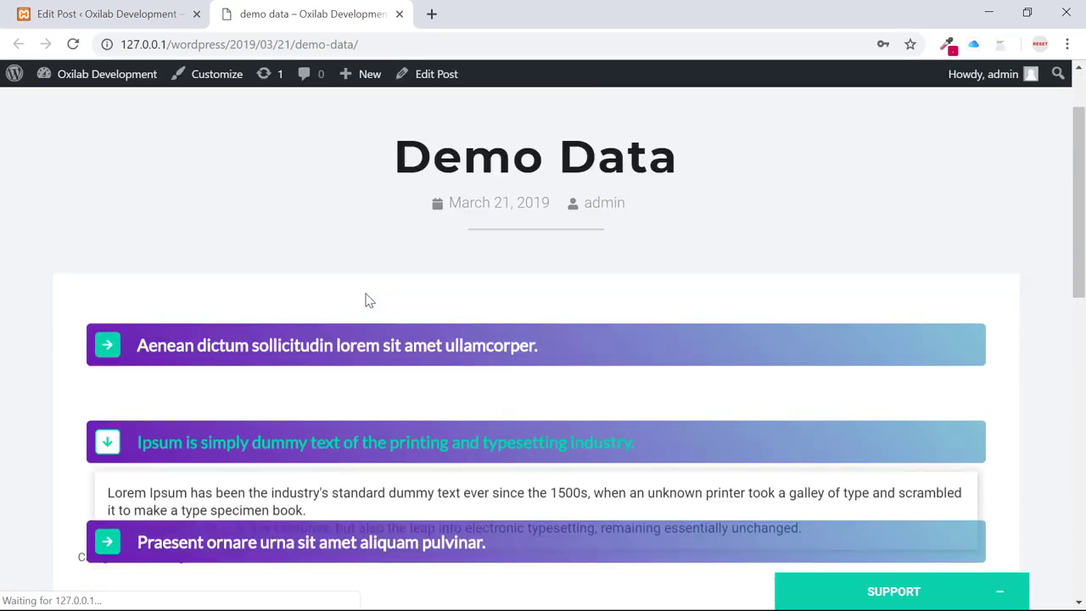
pyautogui.scroll(-2, 369, 301)
pyautogui.click(369, 359)
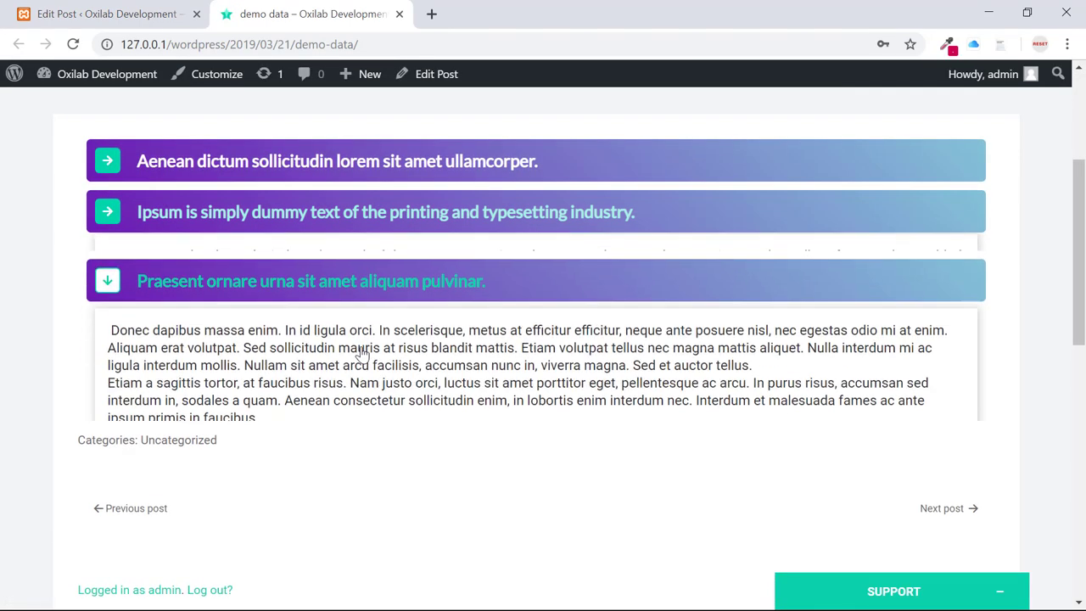
pyautogui.click(335, 219)
pyautogui.click(350, 172)
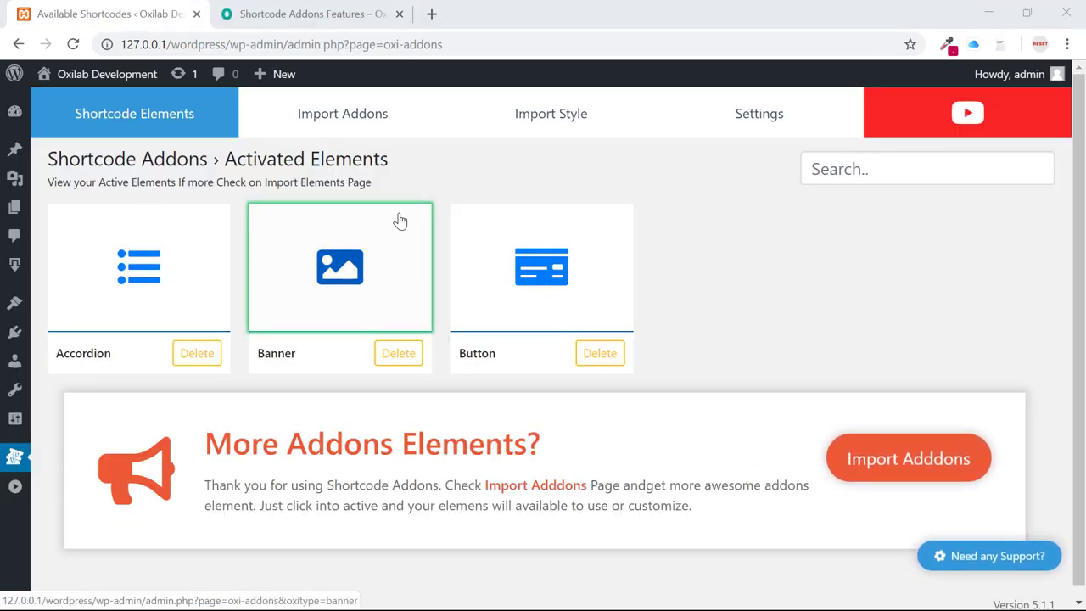
pyautogui.click(545, 130)
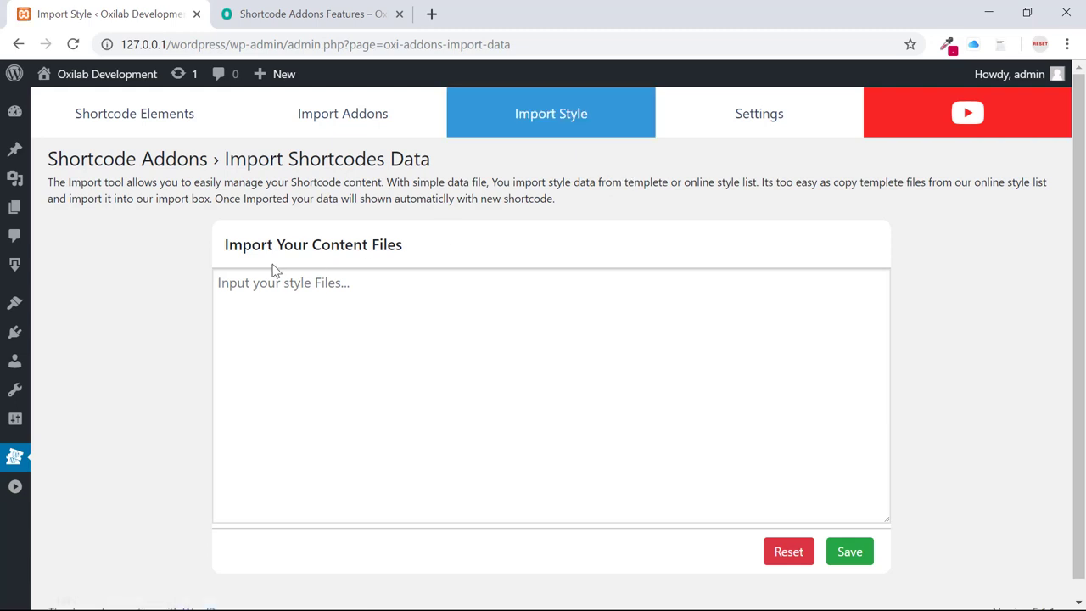
# On the Oxilab features page, open the Food Menu and Event Widgets demos in new tabs
pyautogui.click(288, 10)
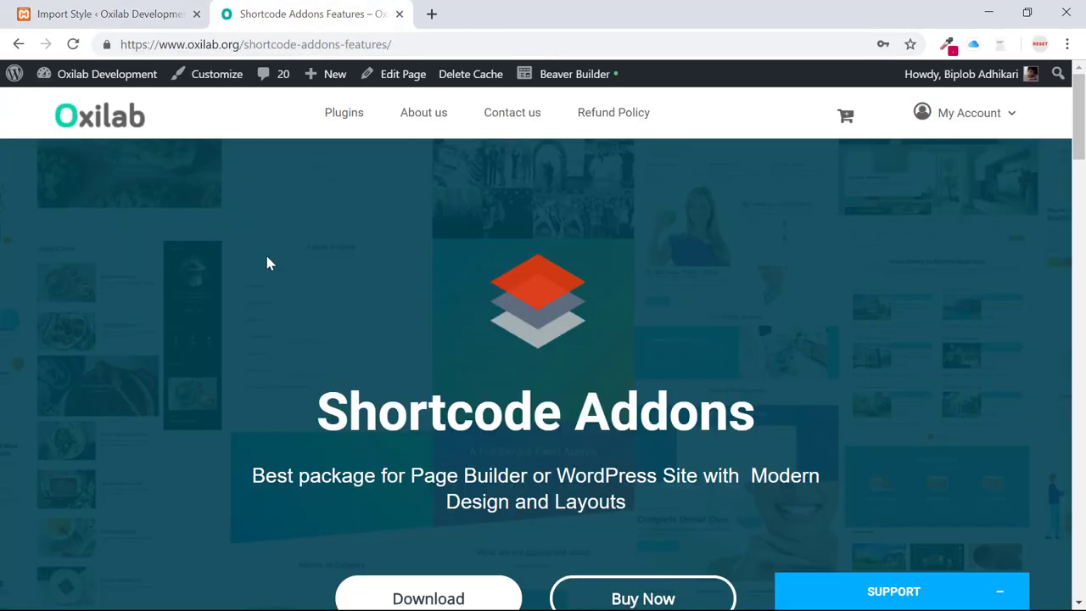
pyautogui.scroll(-10, 267, 263)
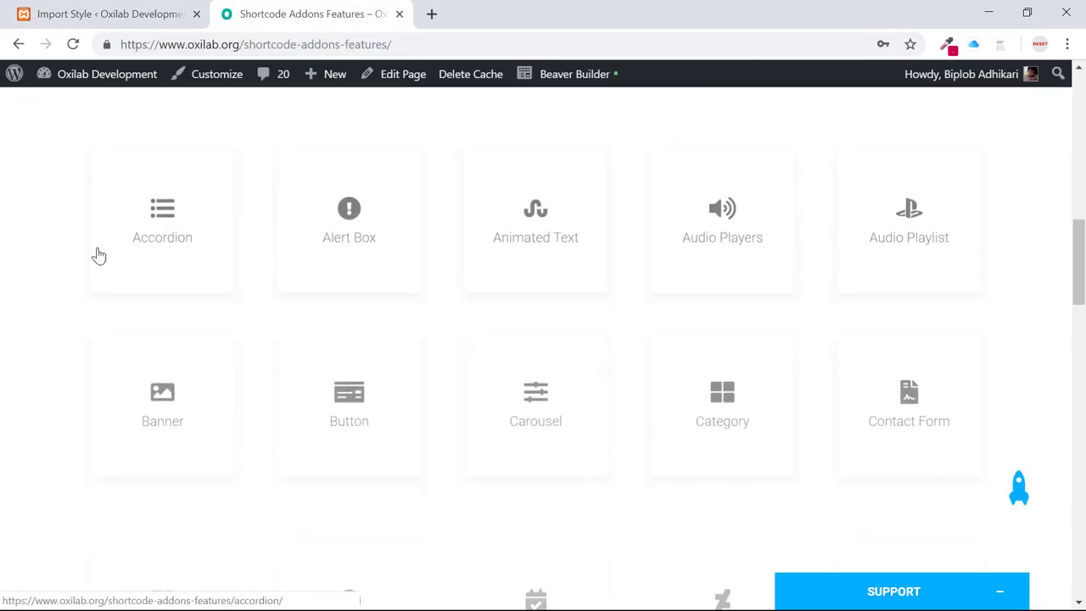
pyautogui.scroll(-3, 56, 252)
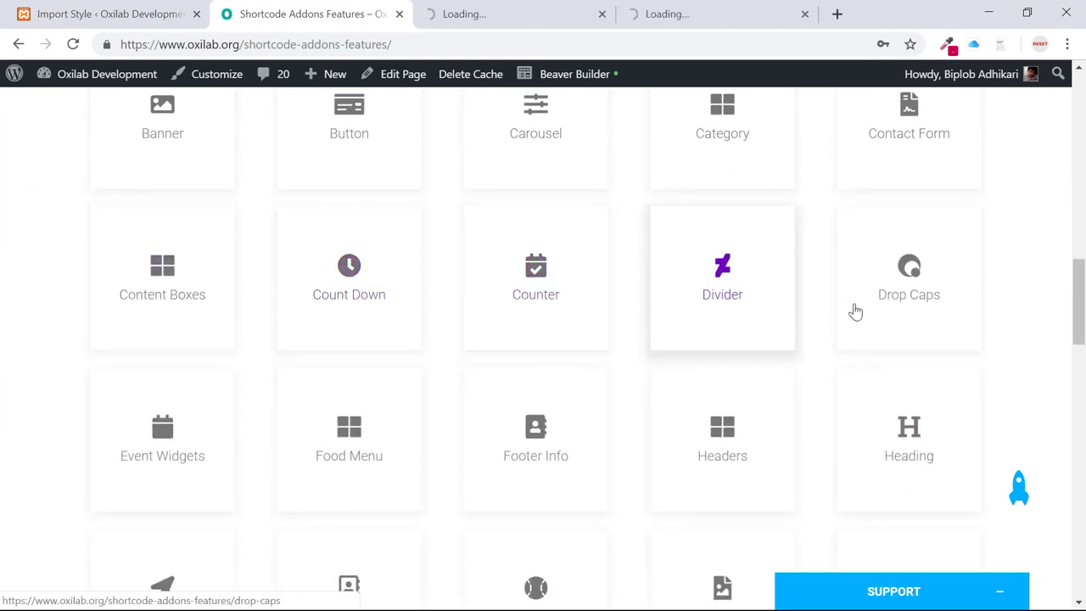
pyautogui.scroll(-1, 405, 395)
pyautogui.middleClick(364, 375)
pyautogui.middleClick(178, 357)
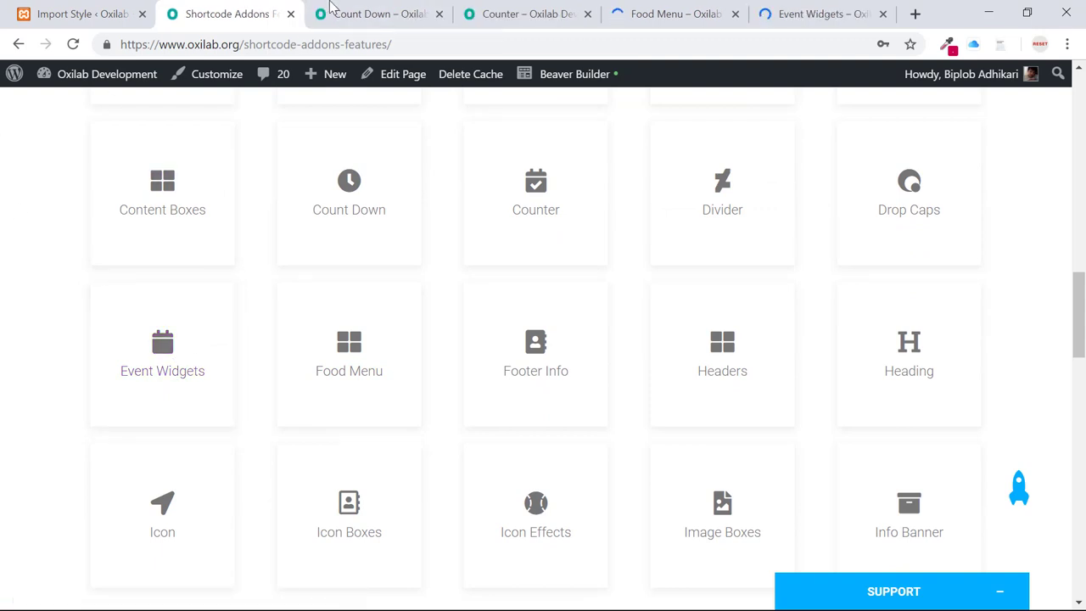
# Browse the Count Down, Counter and Food Menu demo pages
pyautogui.click(339, 12)
pyautogui.scroll(-4, 415, 245)
pyautogui.scroll(-4, 322, 271)
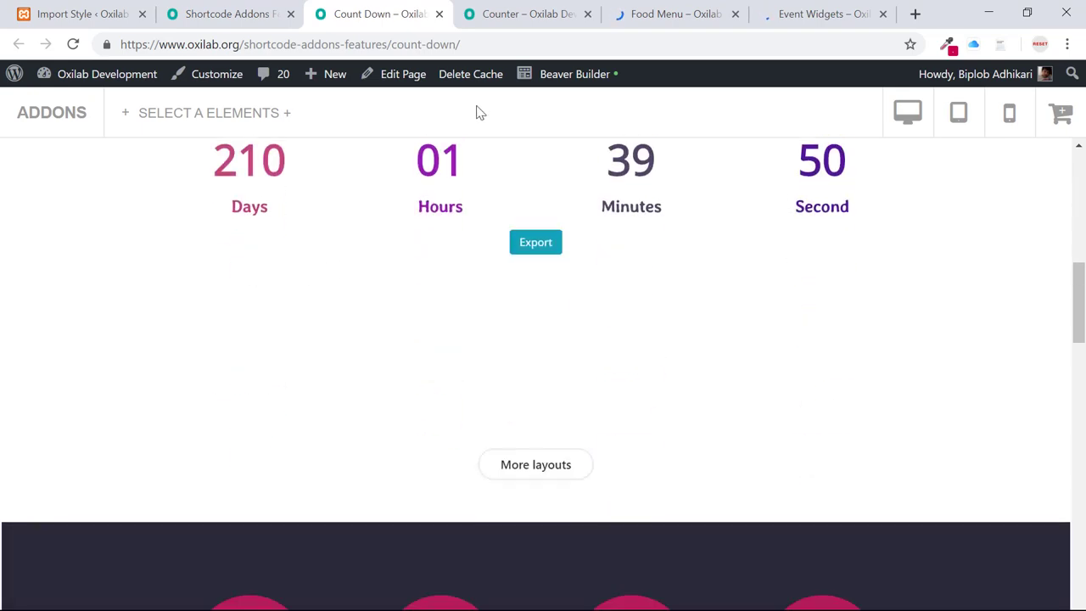
pyautogui.click(529, 10)
pyautogui.scroll(-2, 381, 245)
pyautogui.scroll(-6, 379, 245)
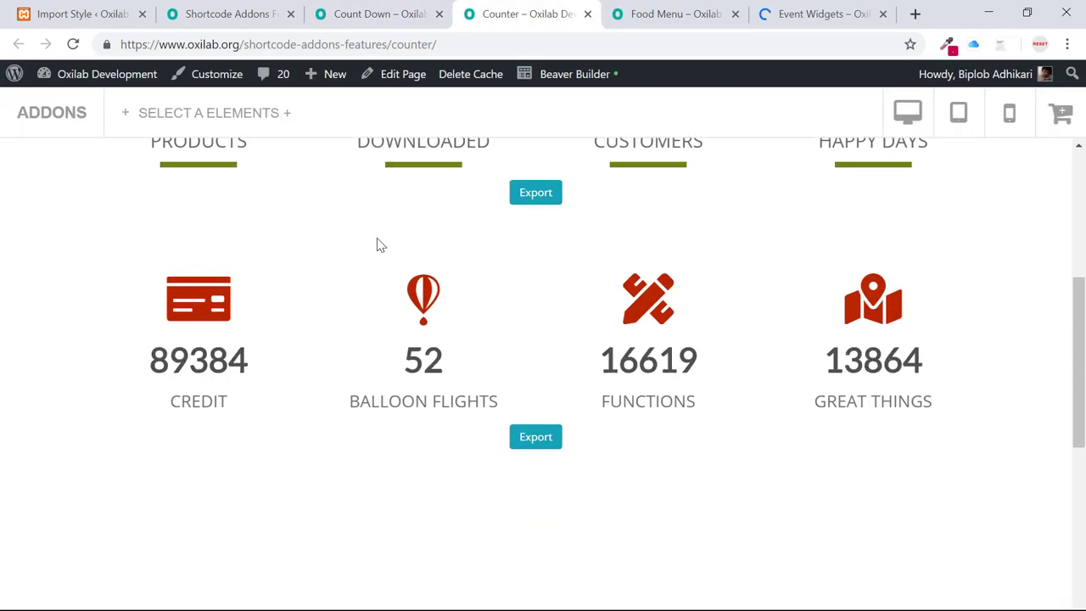
pyautogui.click(662, 14)
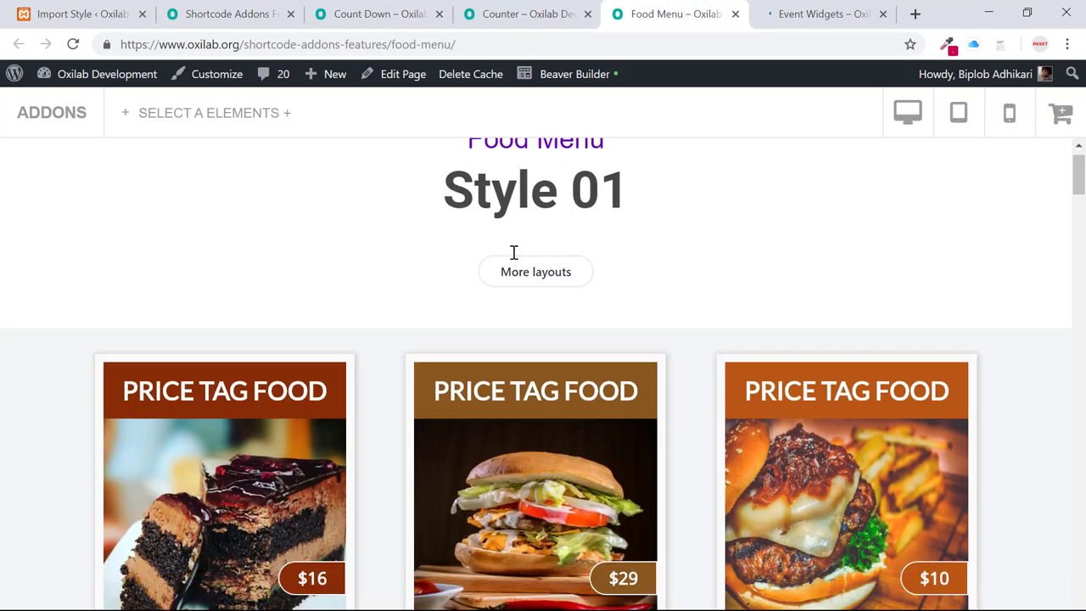
pyautogui.scroll(-10, 514, 254)
pyautogui.scroll(-6, 513, 255)
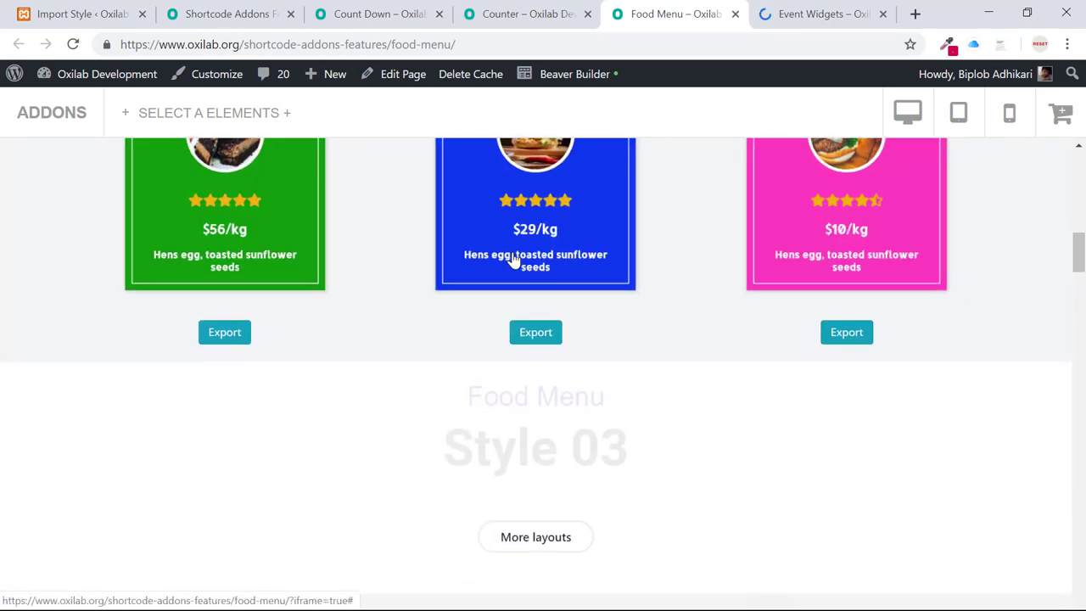
# Copy the Event Widgets Style 04 export data and return to the WordPress Import Style page
pyautogui.hotkey('ctrl', 'Tab')
pyautogui.scroll(-10, 401, 346)
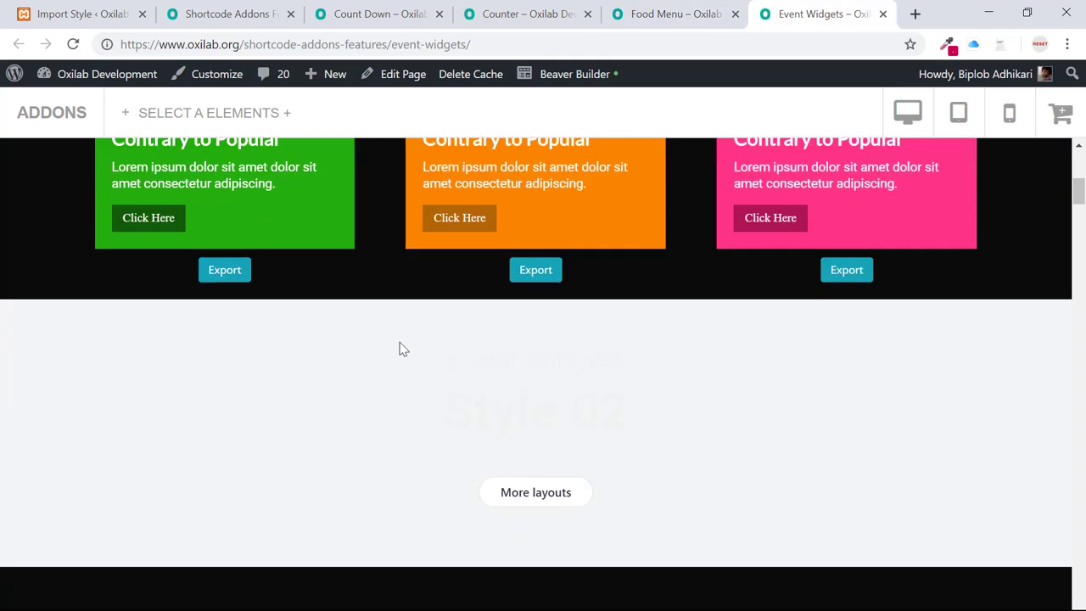
pyautogui.scroll(-12, 400, 348)
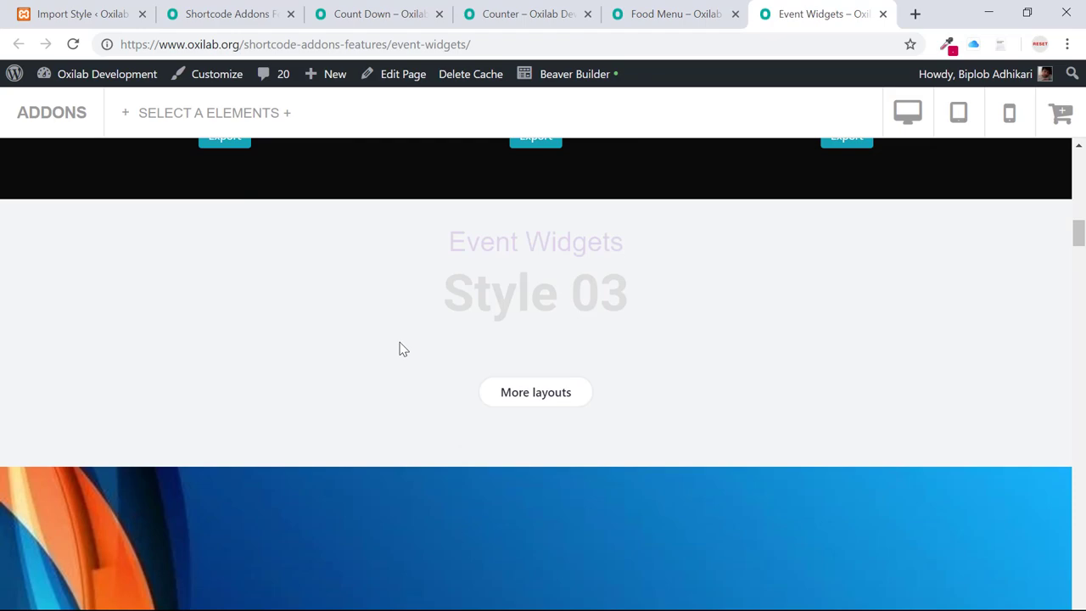
pyautogui.scroll(-9, 400, 348)
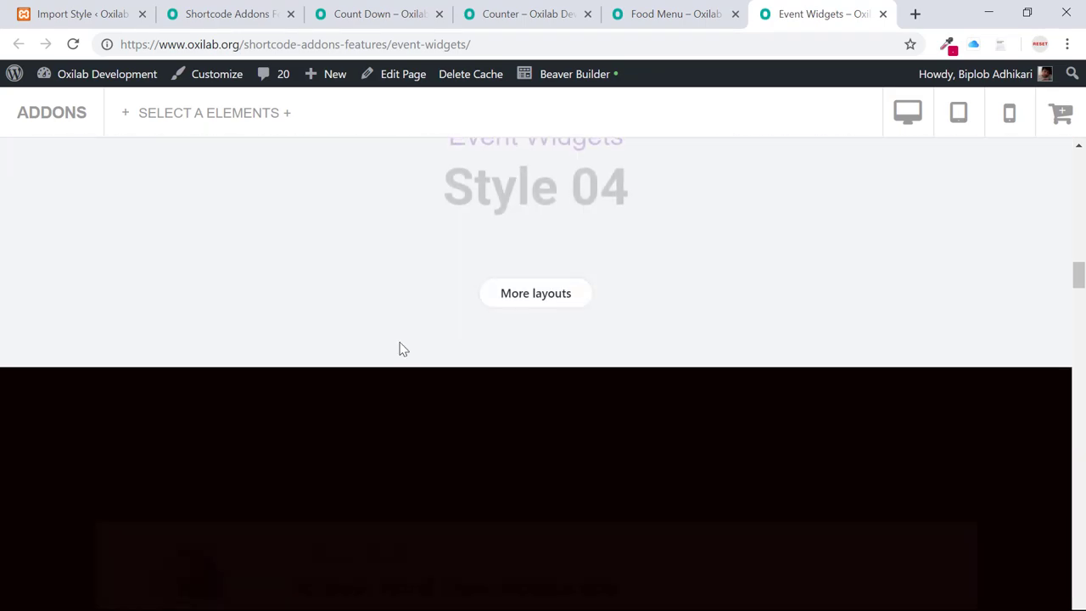
pyautogui.scroll(-2, 1025, 417)
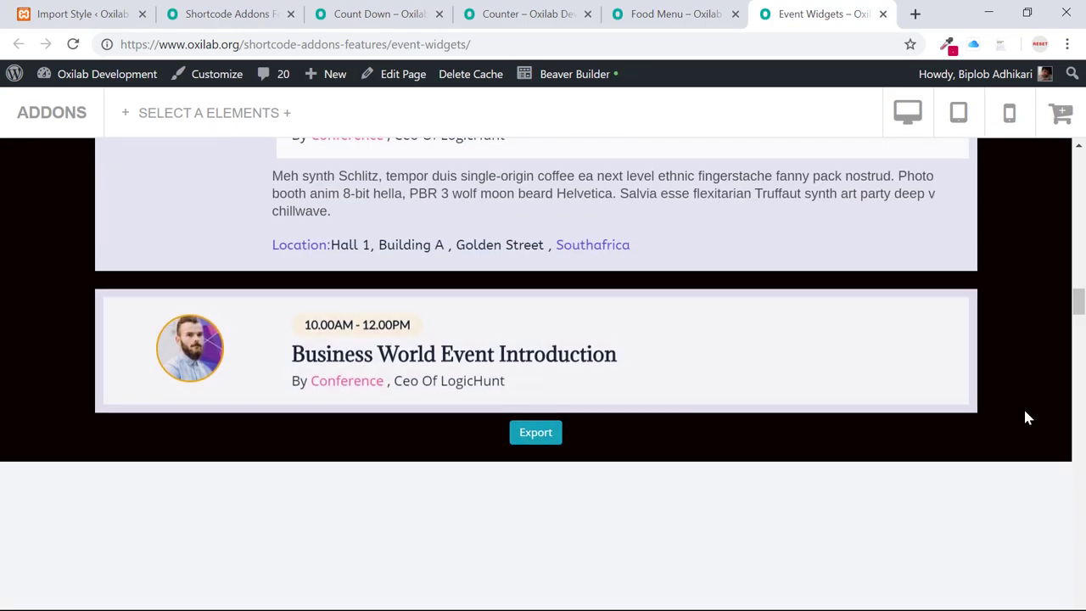
pyautogui.scroll(2, 1026, 416)
pyautogui.scroll(-2, 1025, 417)
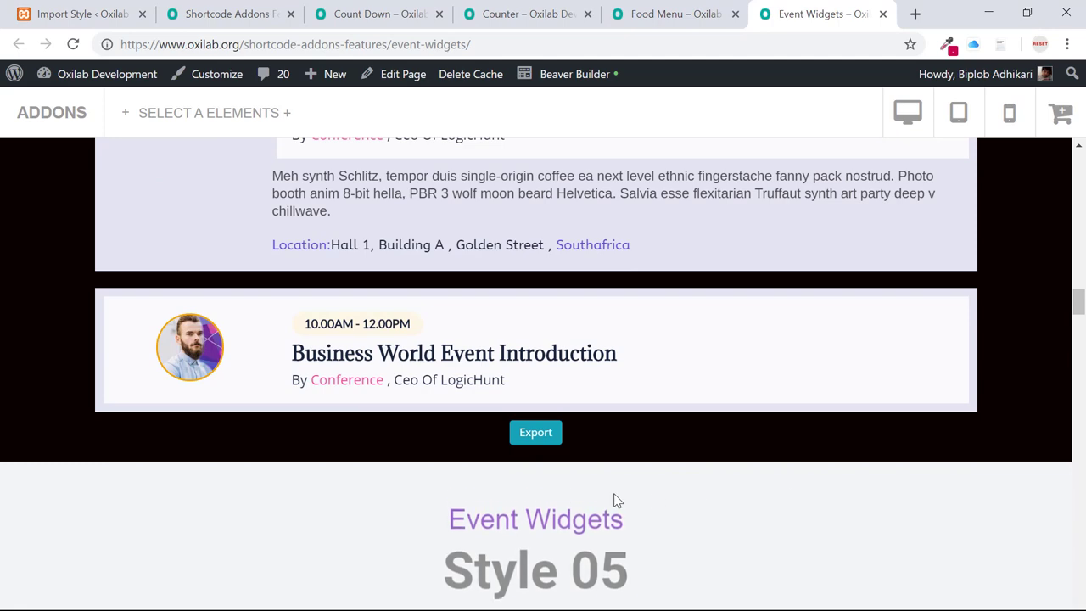
pyautogui.click(538, 435)
pyautogui.click(543, 524)
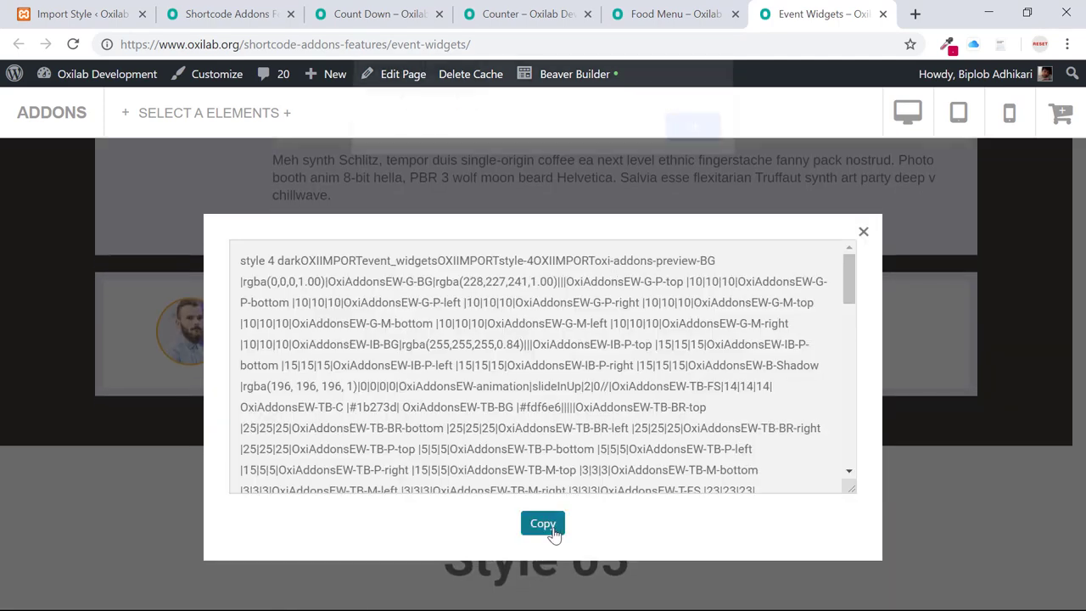
pyautogui.click(692, 143)
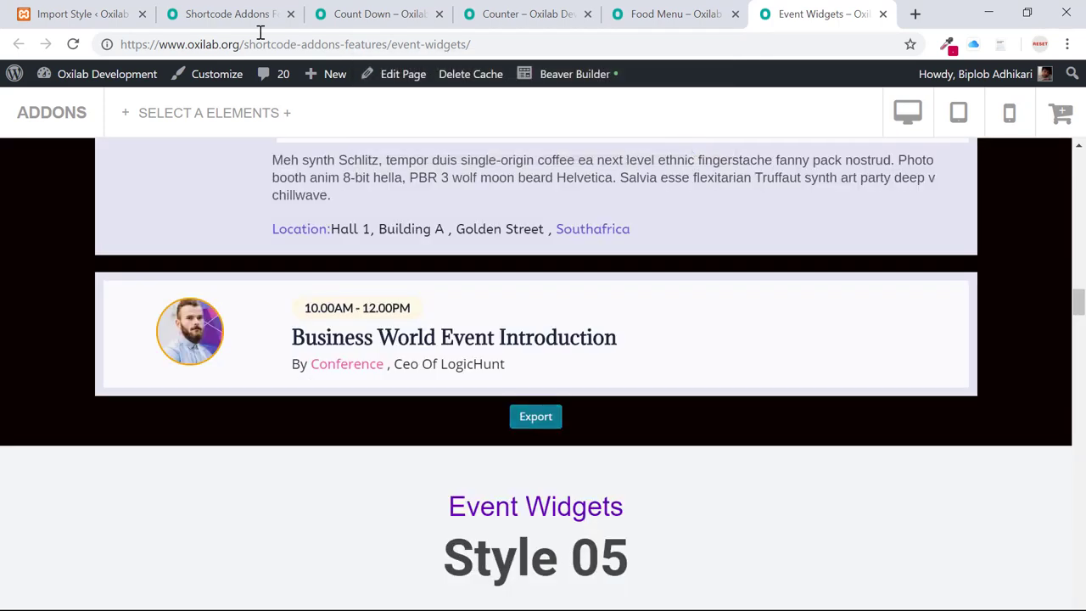
pyautogui.click(42, 9)
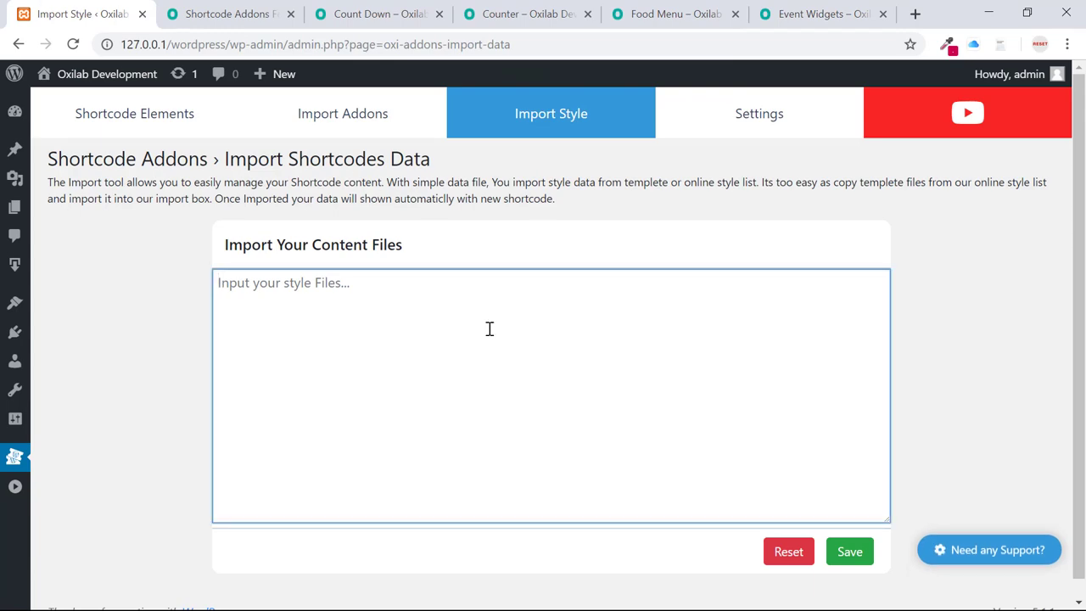
# Import the pasted Event Widgets style data and install the Event Widgets element
pyautogui.hotkey('ctrl', 'v')
pyautogui.click(850, 552)
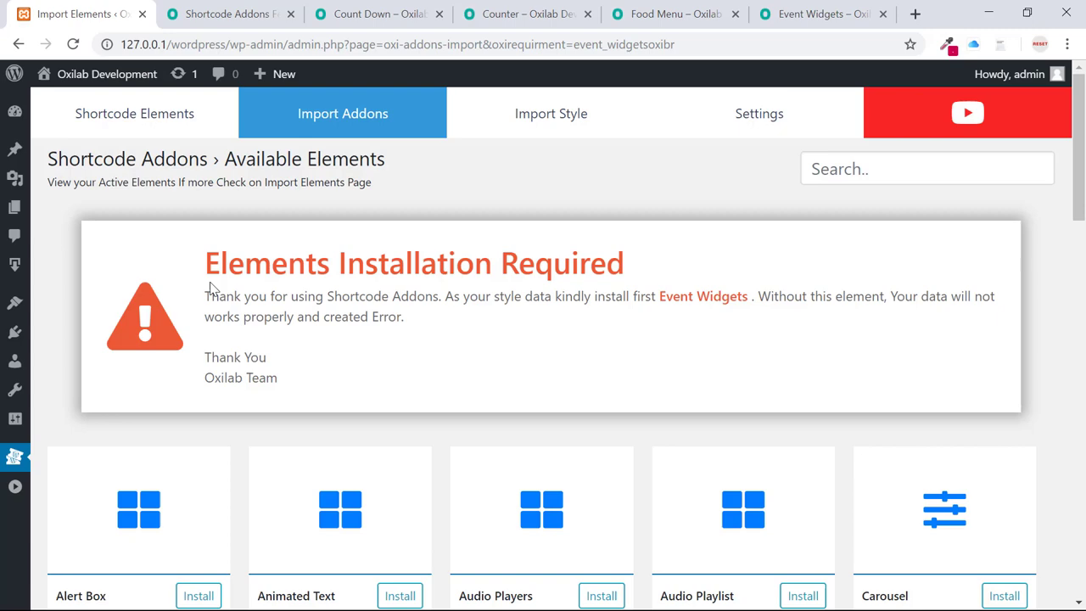
pyautogui.click(694, 297)
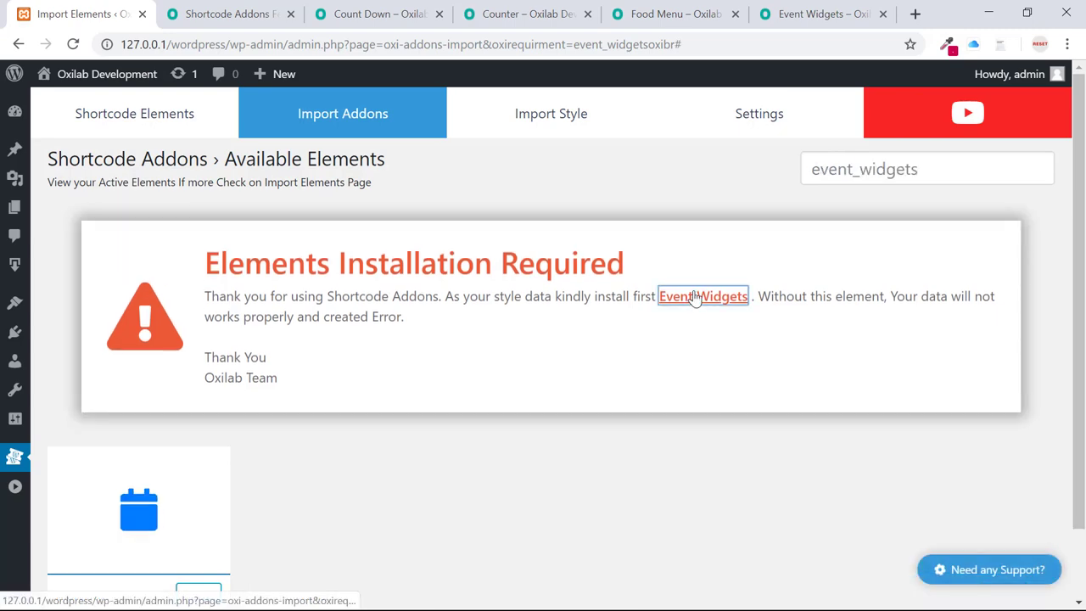
pyautogui.scroll(-2, 273, 494)
pyautogui.click(198, 514)
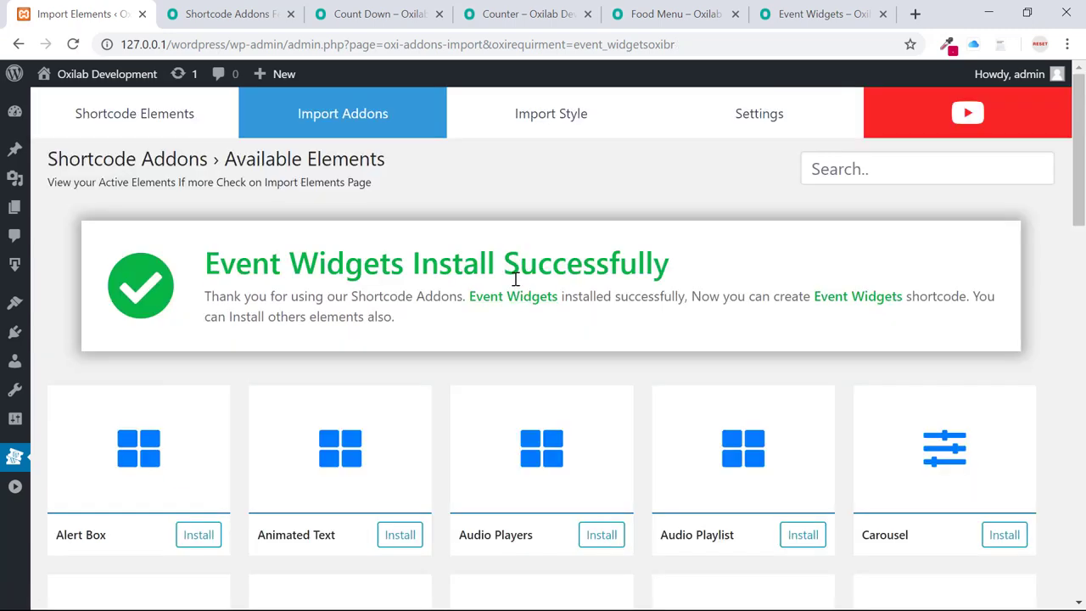
# Scroll to the imported Style 4 Dark shortcode (ID 99) and open it
pyautogui.scroll(-6, 836, 225)
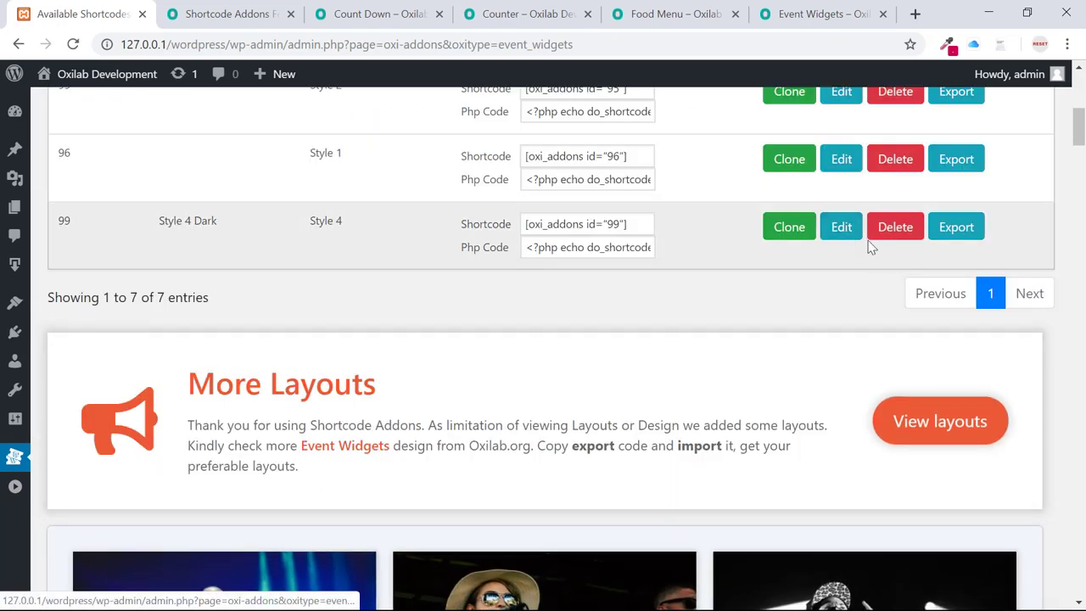
pyautogui.scroll(-5, 447, 359)
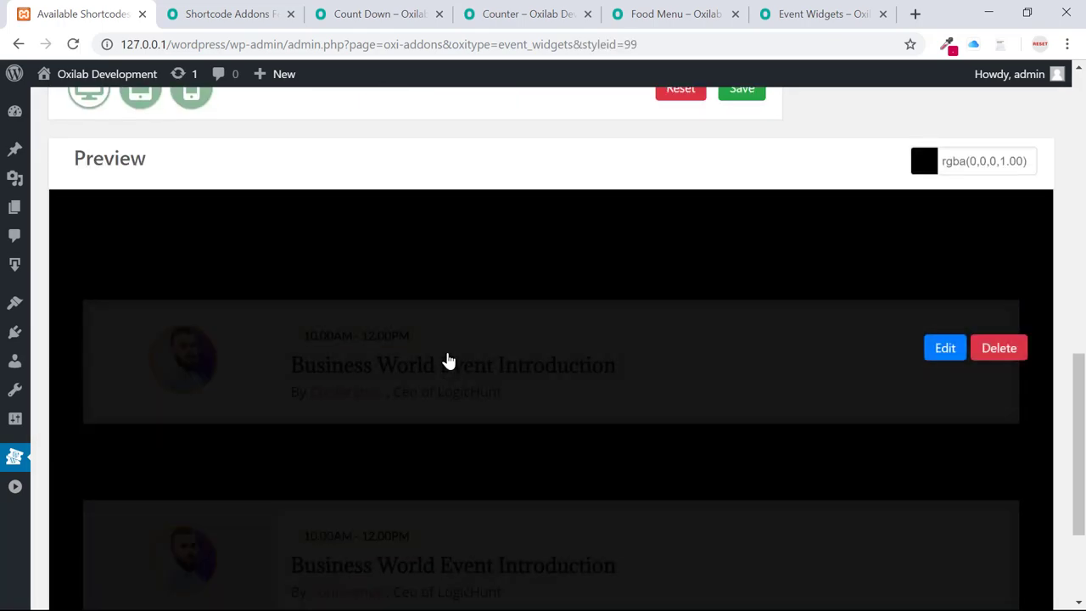
pyautogui.scroll(-3, 447, 359)
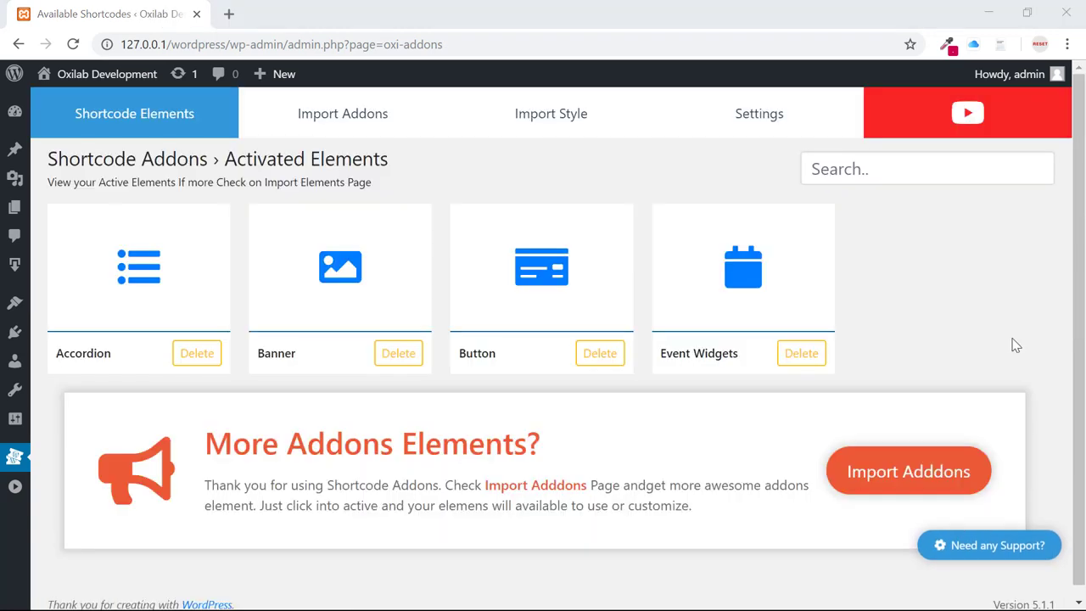
pyautogui.click(977, 297)
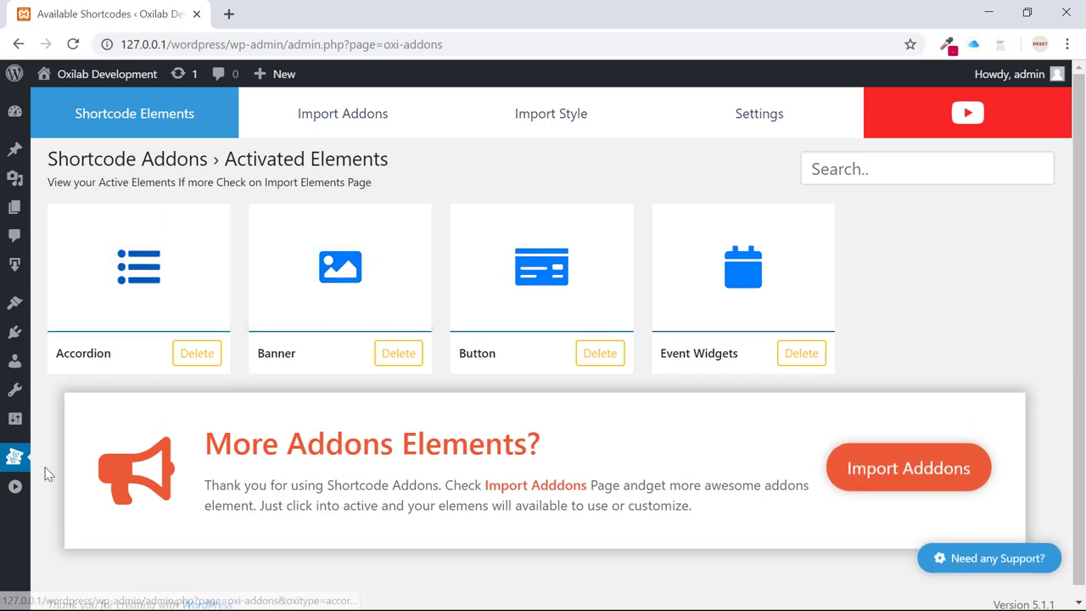
# Open Shortcode Addons Settings, check the editor role options unchanged, and switch to Font Family
pyautogui.moveTo(19, 469)
pyautogui.click(98, 538)
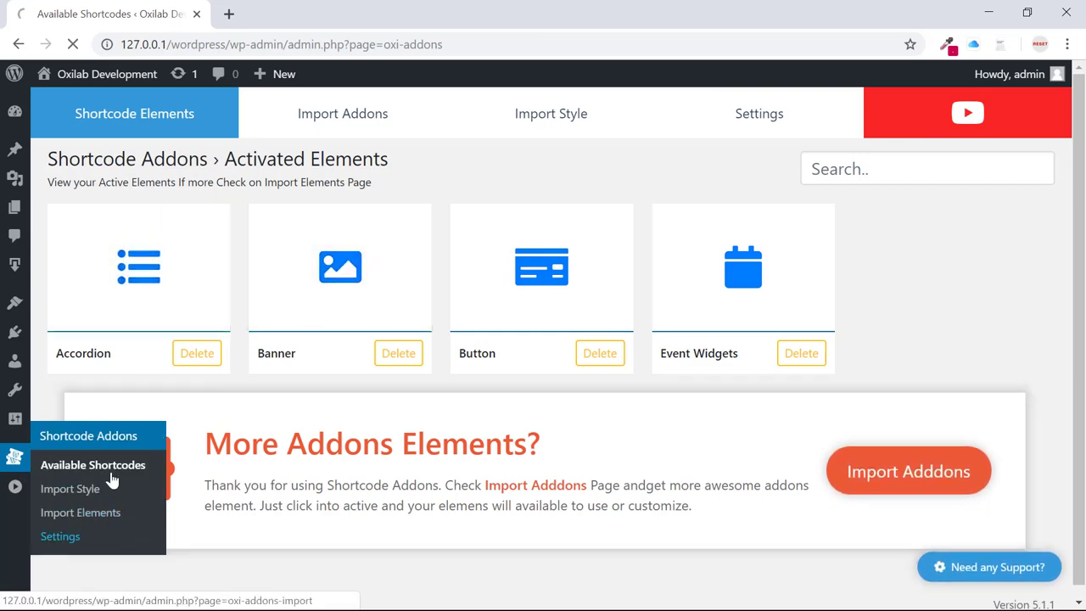
pyautogui.scroll(-2, 501, 331)
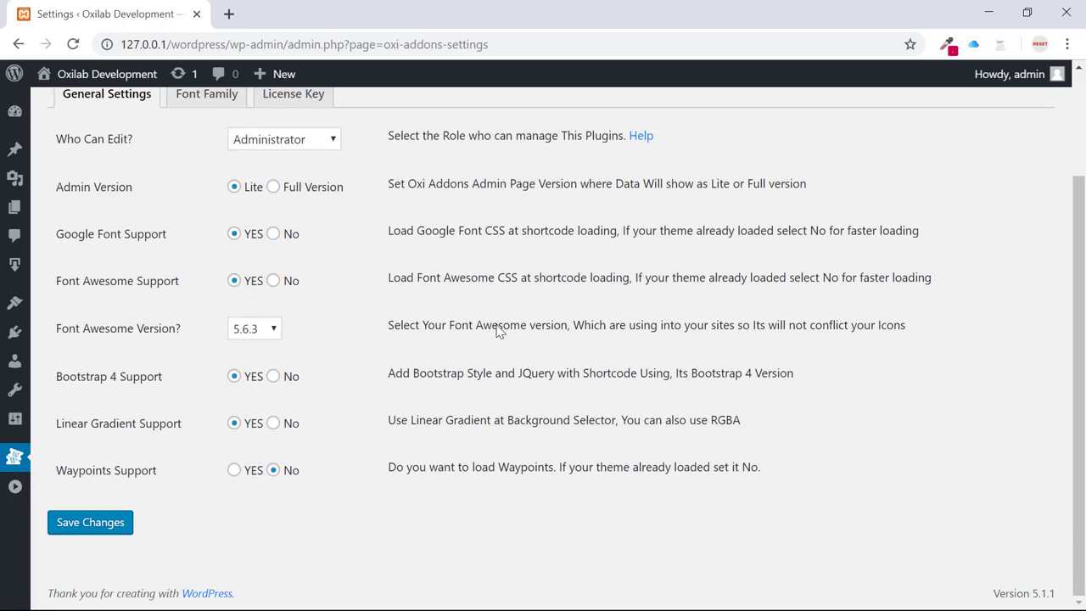
pyautogui.scroll(1, 333, 308)
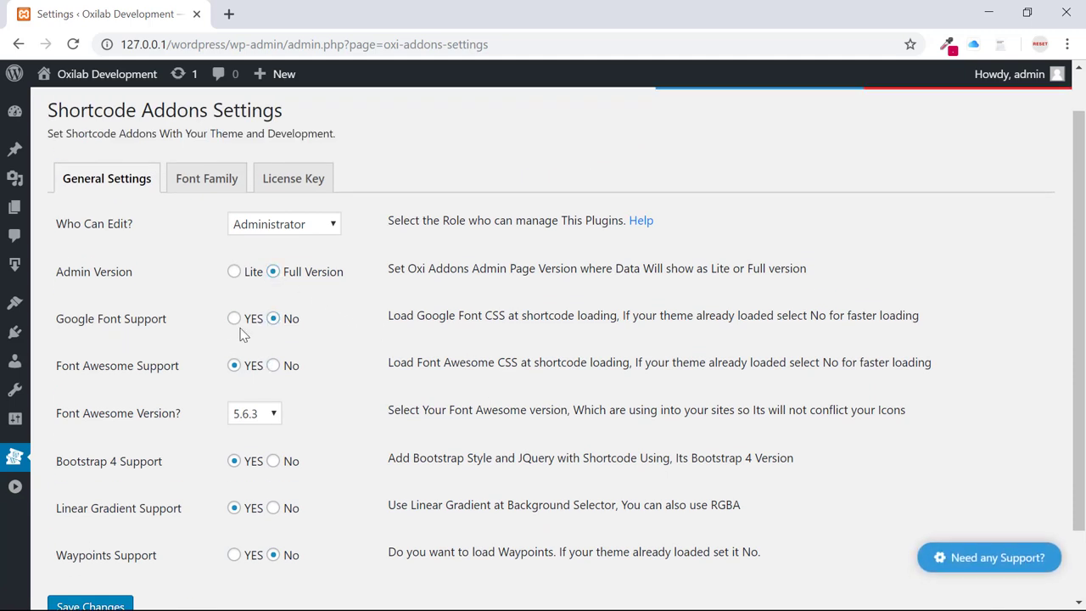
pyautogui.click(265, 222)
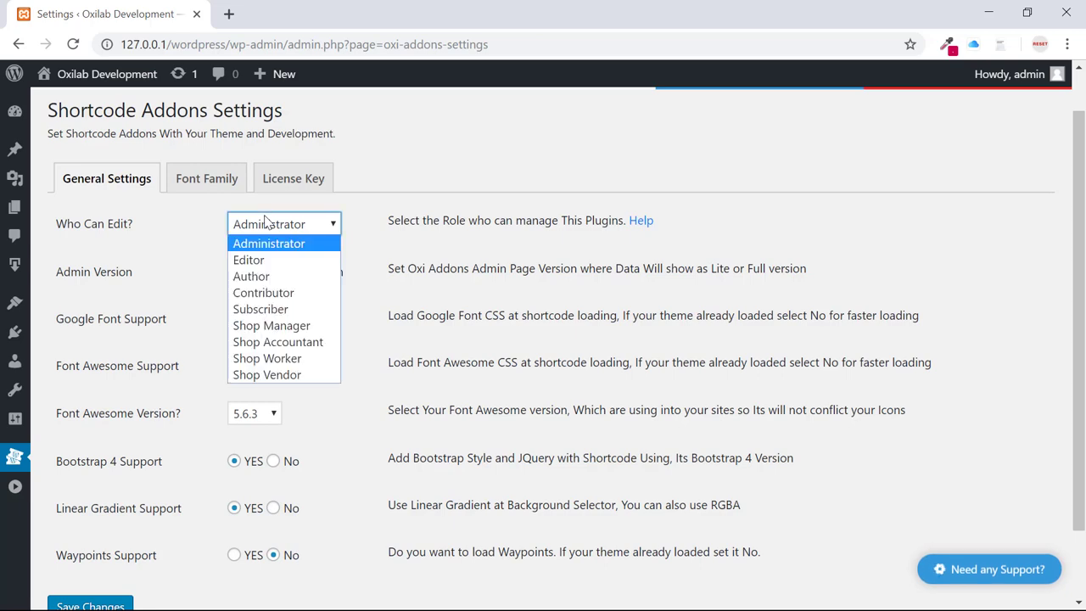
pyautogui.click(179, 265)
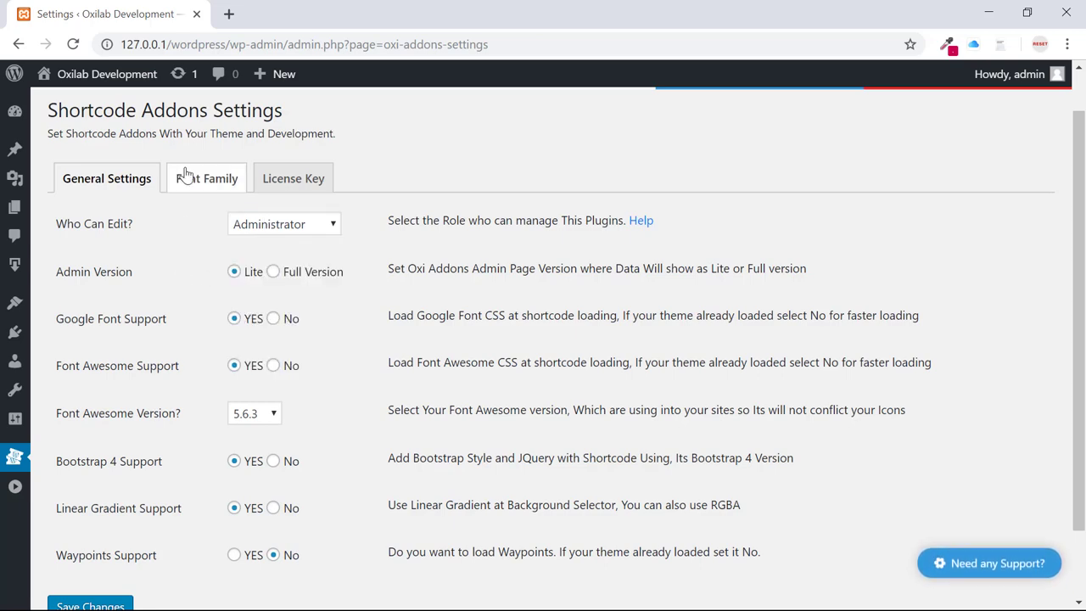
pyautogui.click(186, 174)
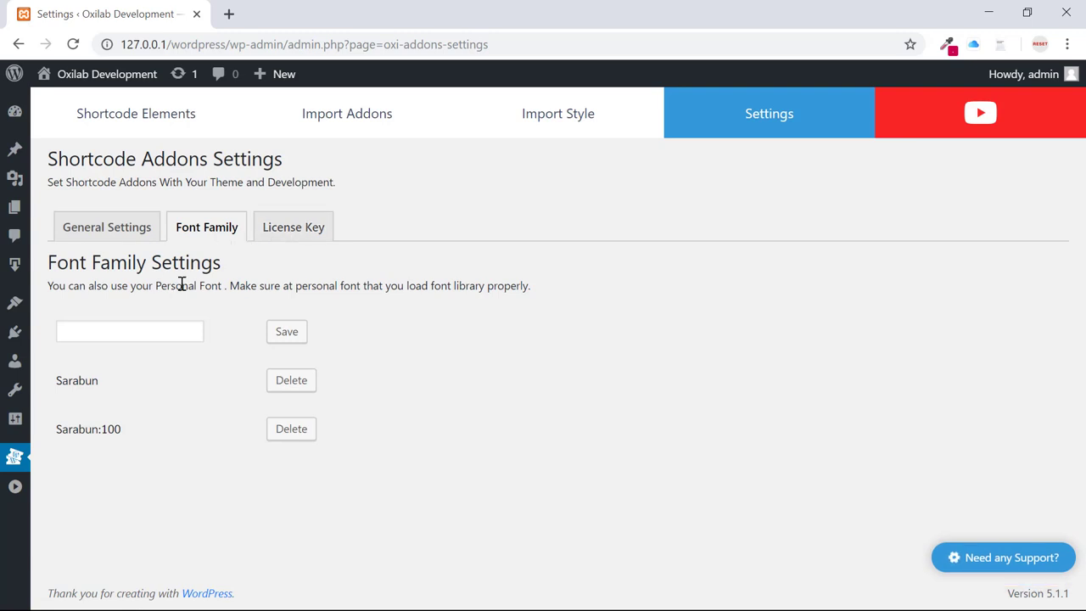
# Search 'google font', add Germania One, and expand the selected-families panel showing the embed link
pyautogui.click(229, 14)
pyautogui.write('google f')
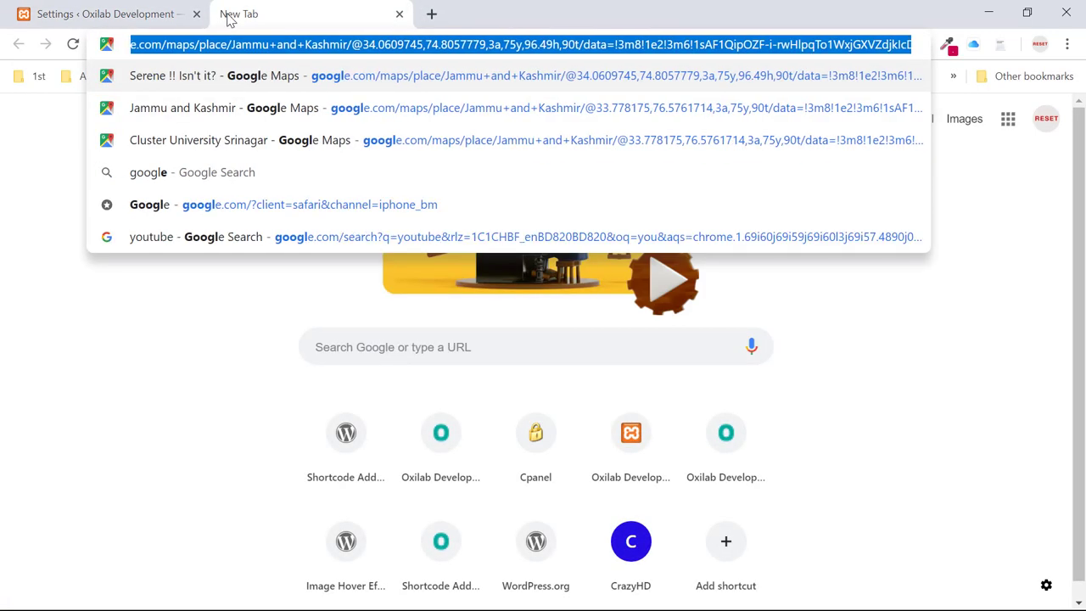
pyautogui.write('ont')
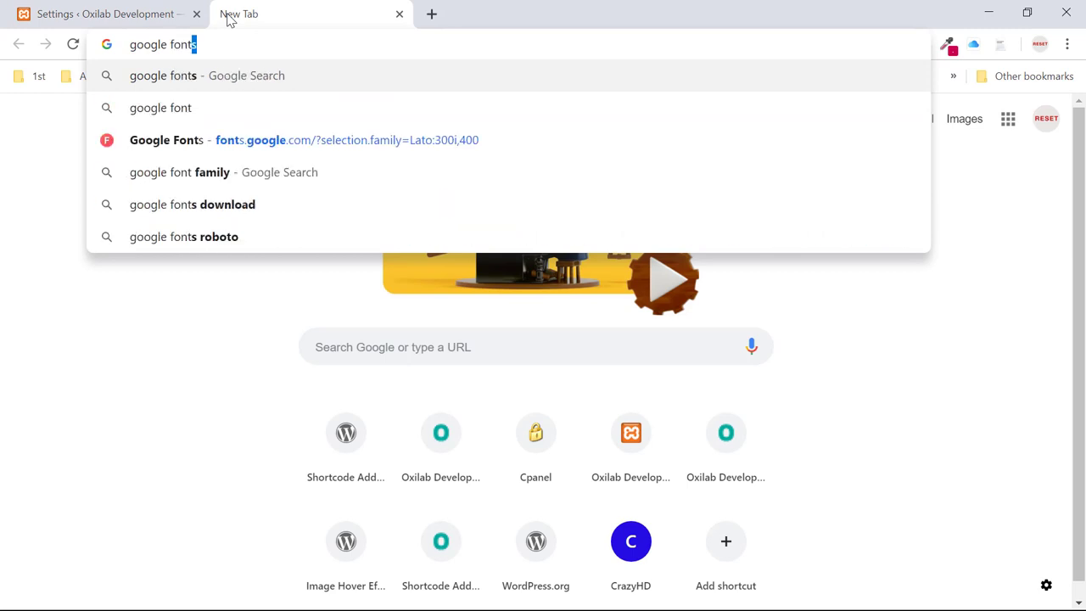
pyautogui.press('BackSpace')
pyautogui.press('Return')
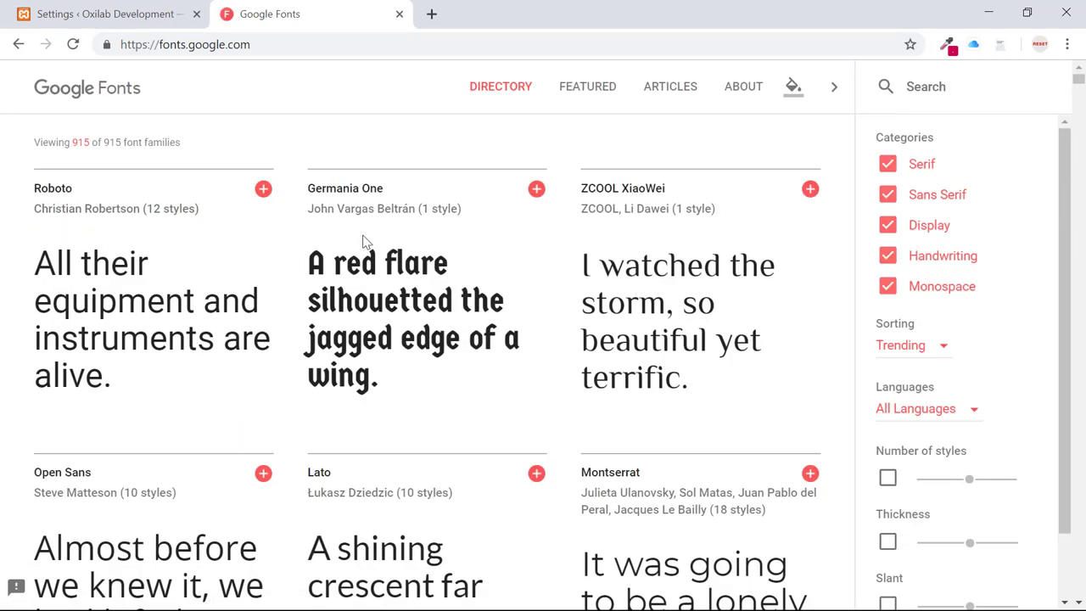
pyautogui.click(536, 188)
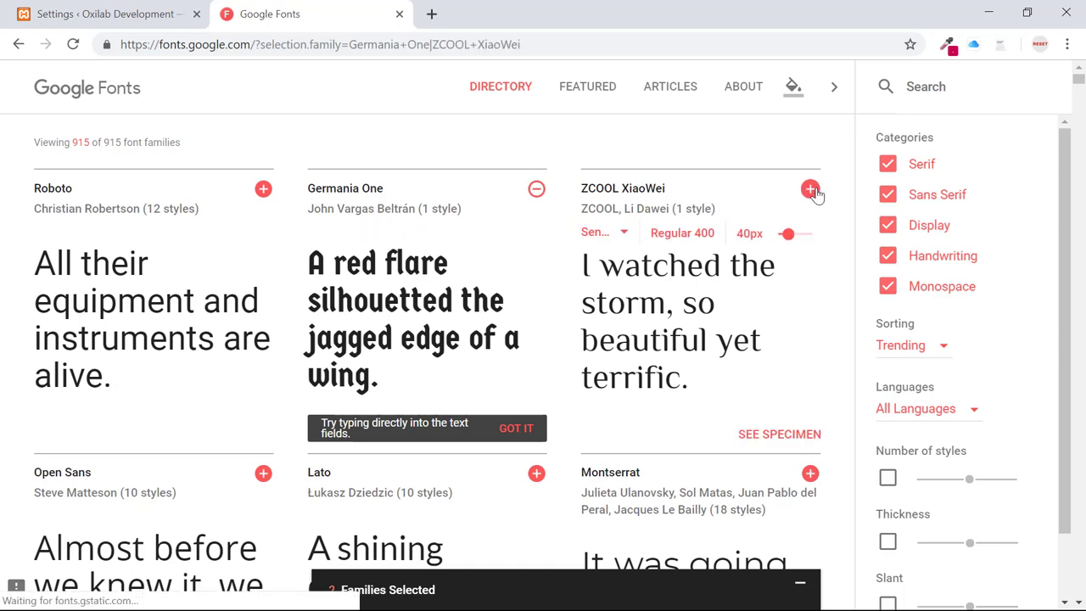
pyautogui.click(543, 591)
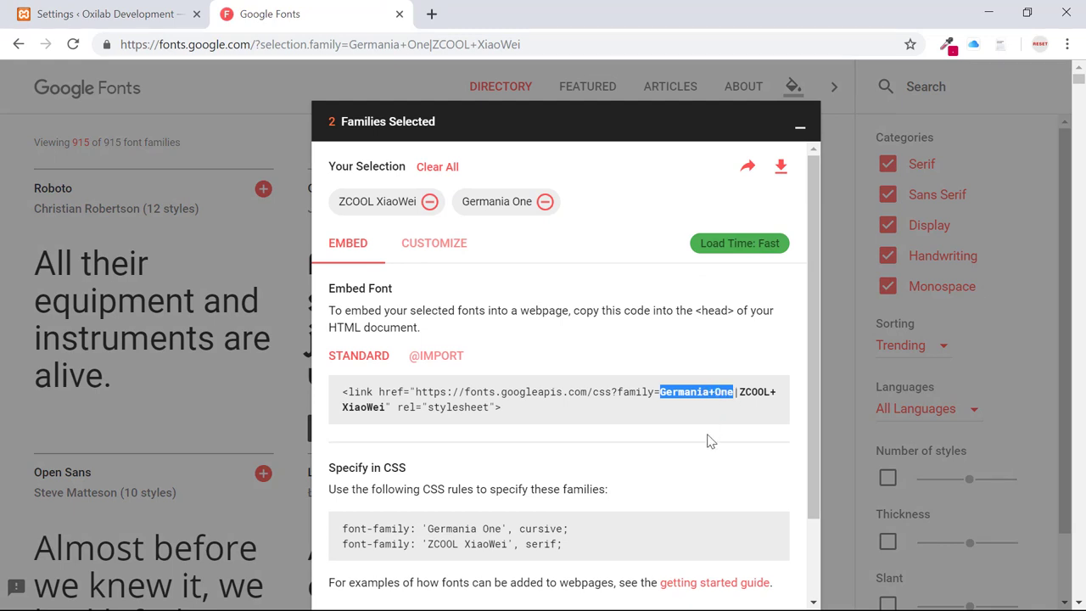
pyautogui.rightClick(699, 391)
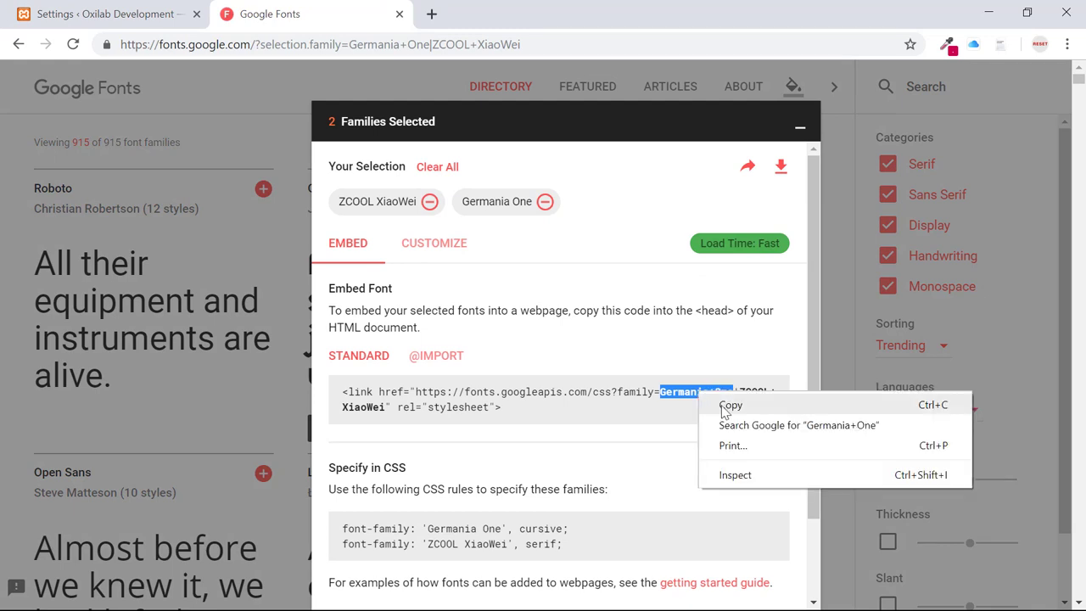
# Copy Germania+One from the embed link and save it as a Shortcode Addons font family
pyautogui.click(728, 407)
pyautogui.click(133, 15)
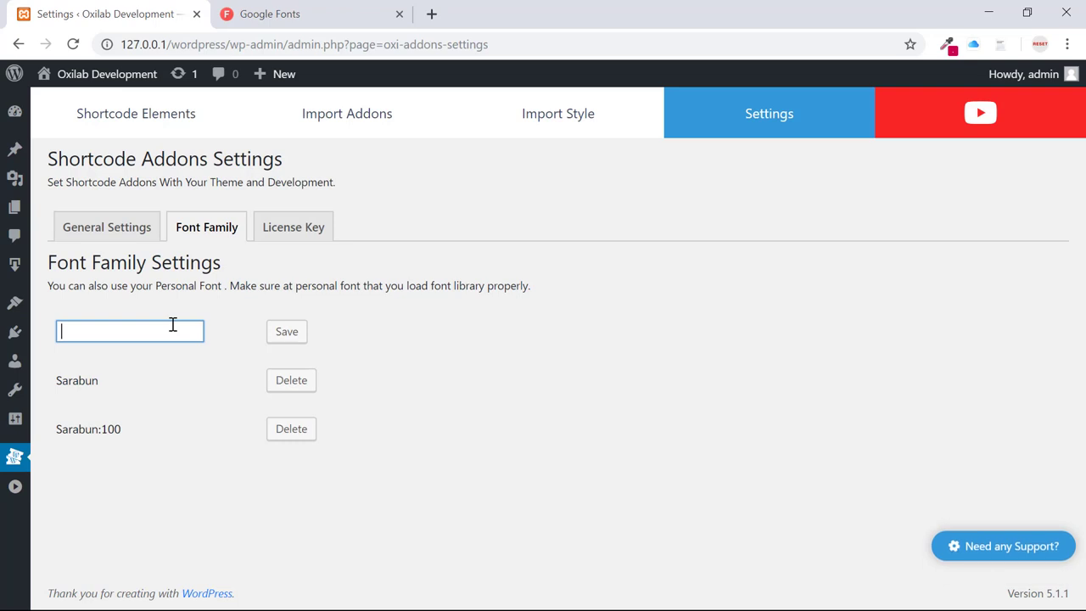
pyautogui.rightClick(172, 325)
pyautogui.click(233, 456)
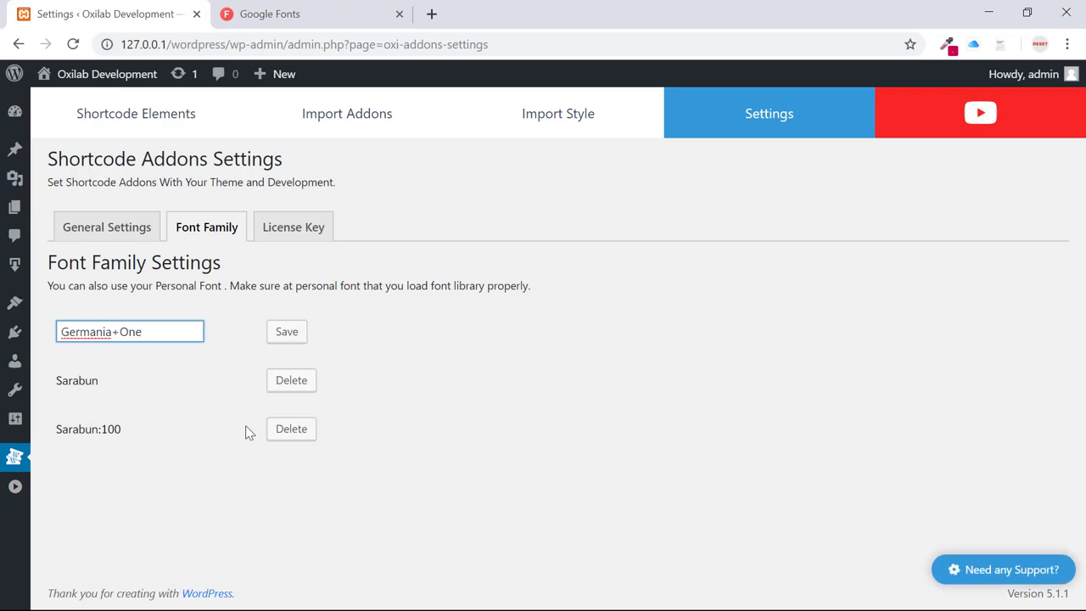
pyautogui.click(287, 333)
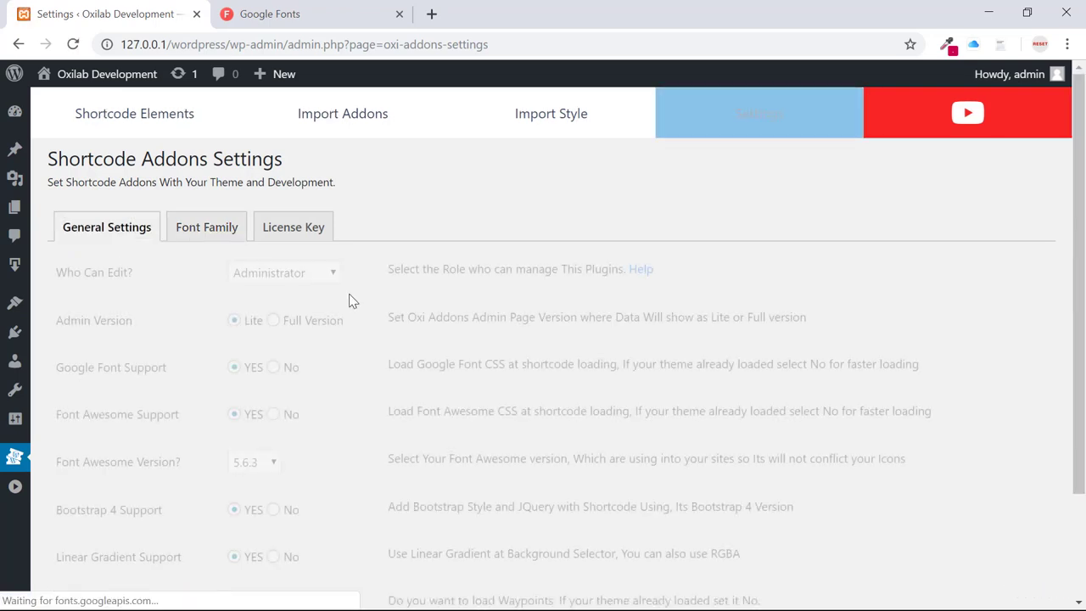
pyautogui.click(211, 229)
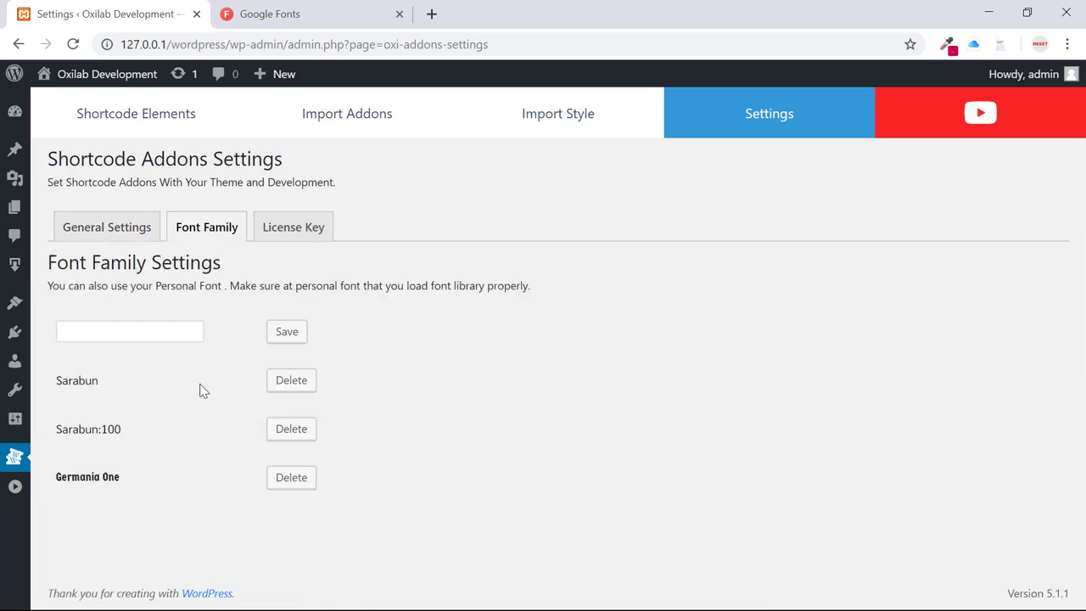
# Copy ZCOOL+XiaoWei from the embed link and add it to the font family list
pyautogui.click(270, 13)
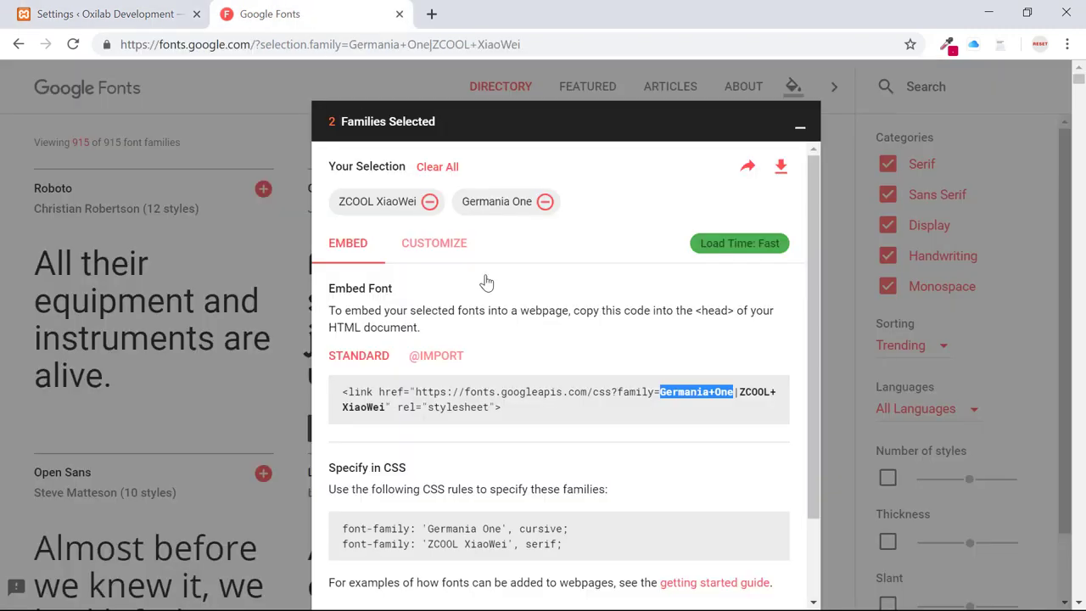
pyautogui.rightClick(752, 391)
pyautogui.click(781, 407)
pyautogui.click(169, 14)
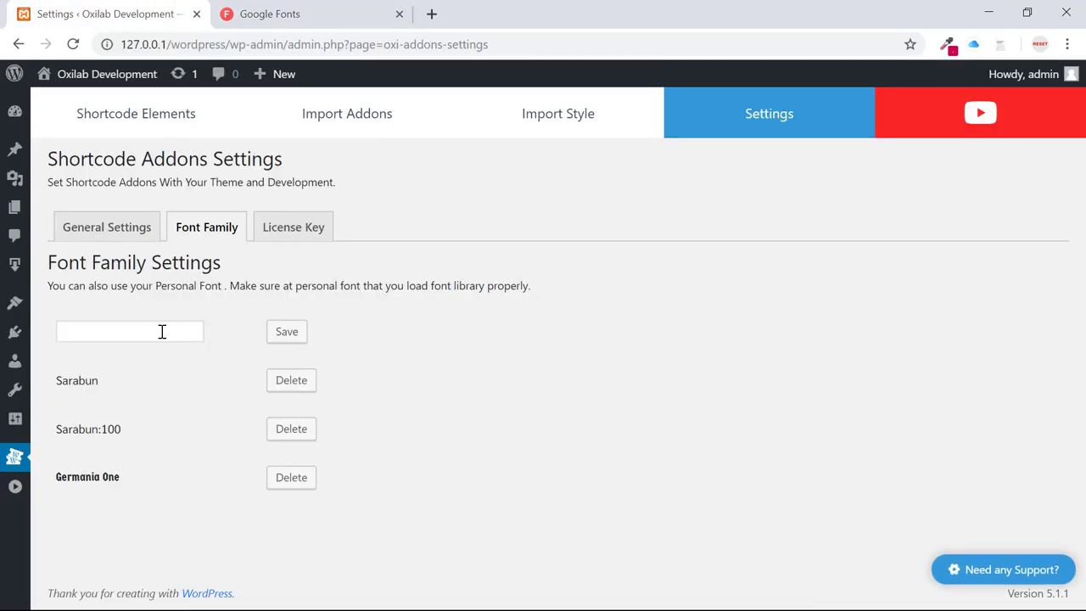
pyautogui.rightClick(162, 332)
pyautogui.click(260, 465)
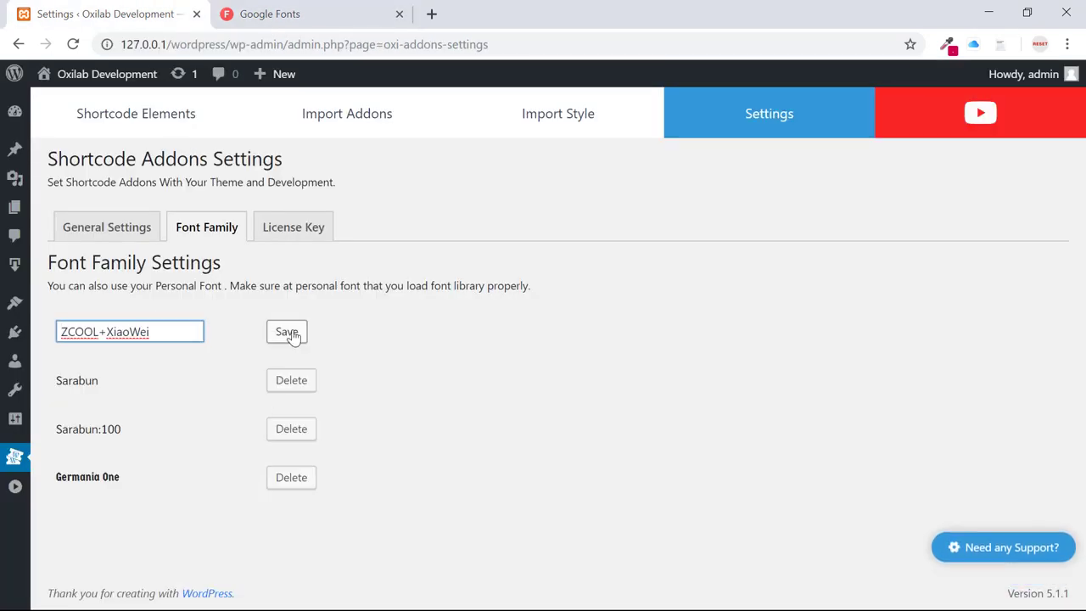
pyautogui.scroll(-2, 232, 193)
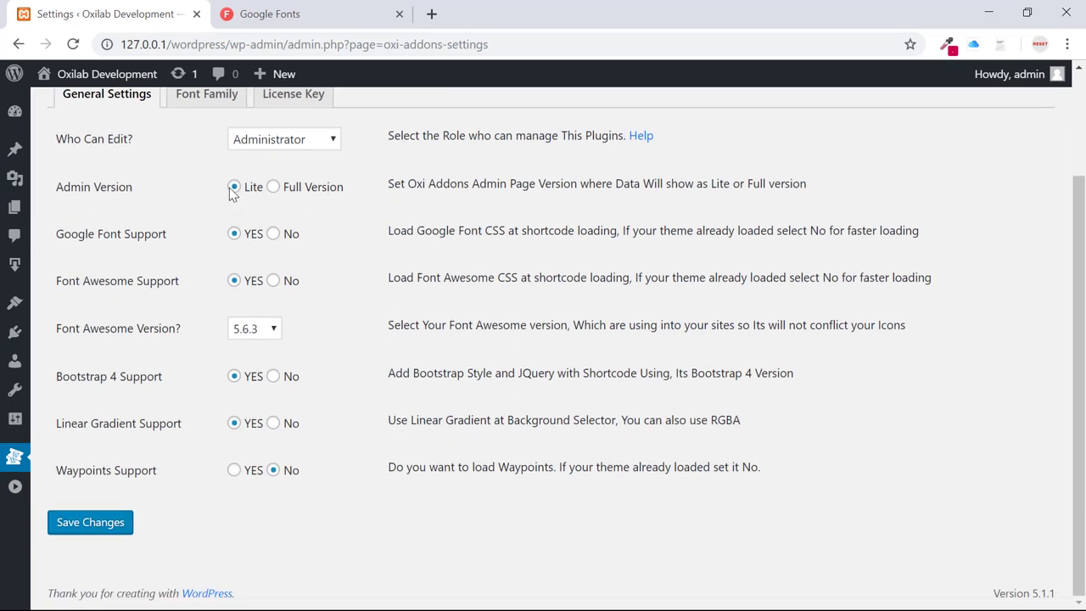
pyautogui.click(209, 100)
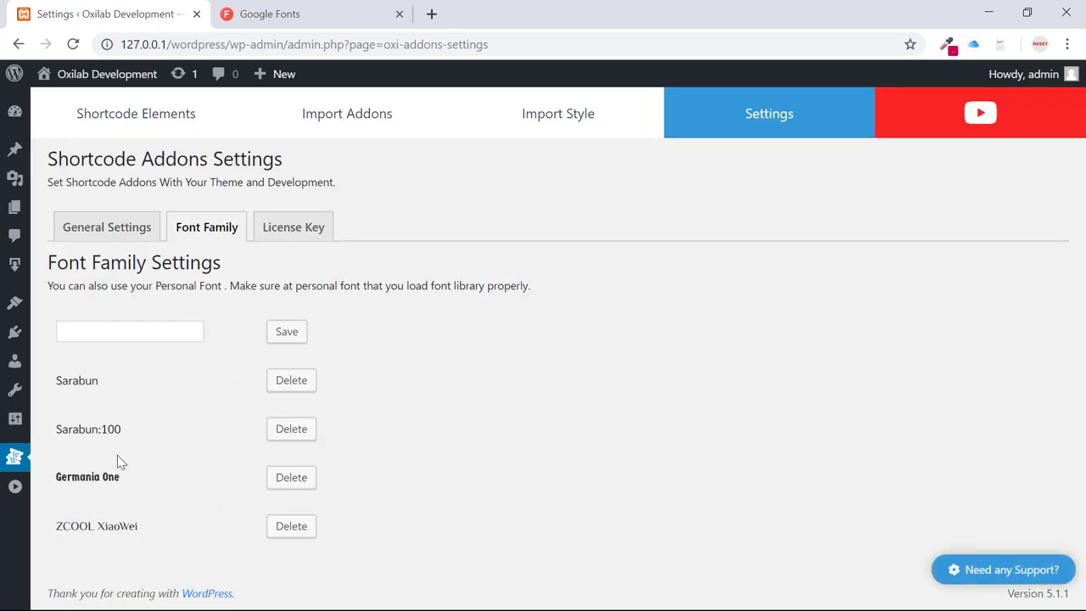